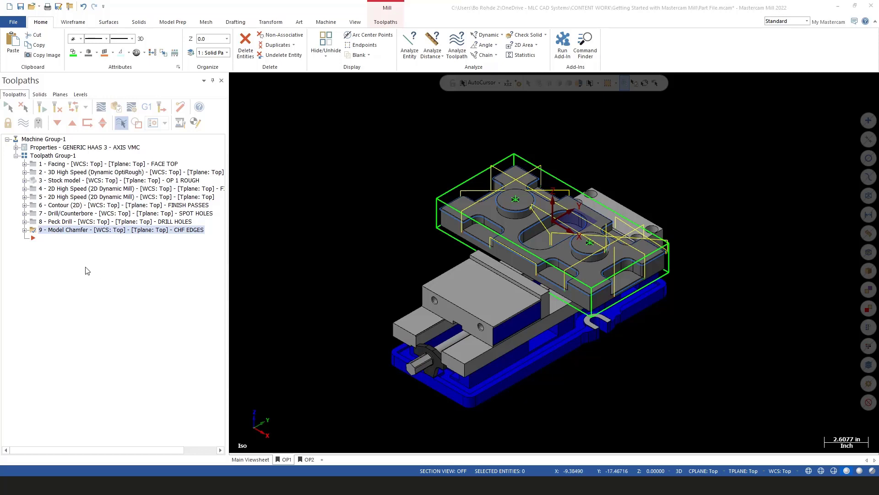
# - Add a stock model named OP1 COMPLETE whose initial stock shape is stock model OP 1 ROUGH
pyautogui.click(386, 23)
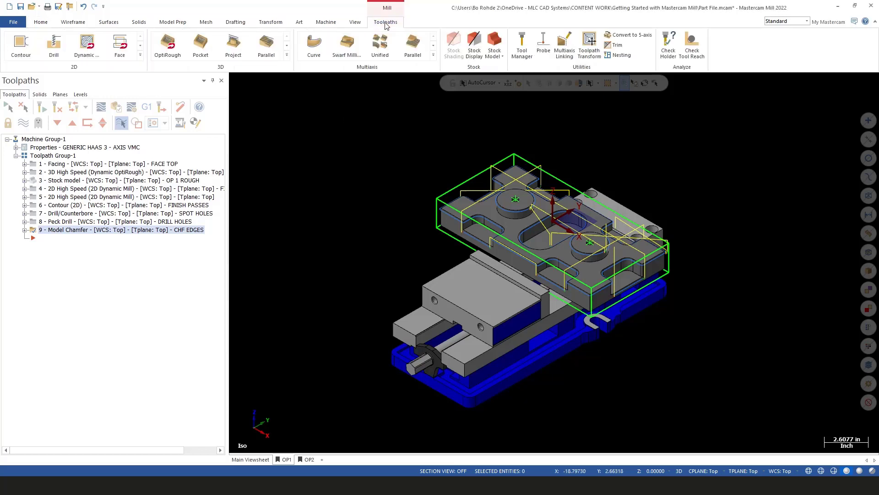
pyautogui.click(495, 44)
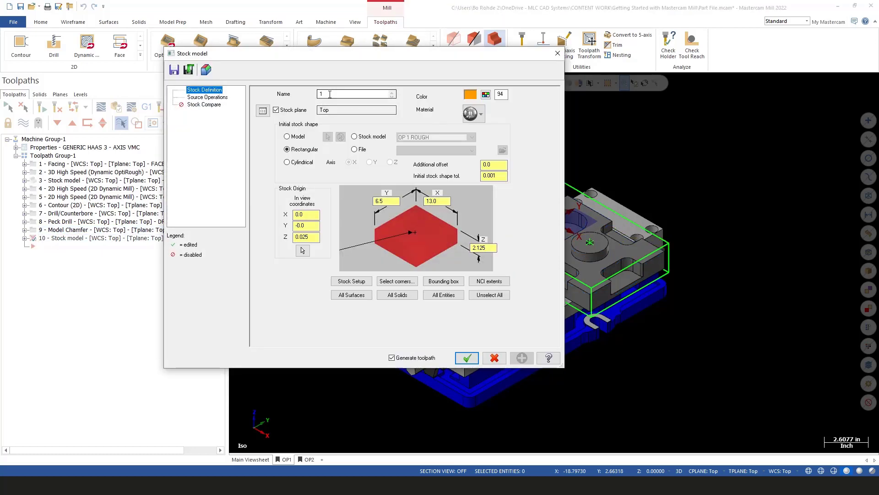
pyautogui.doubleClick(320, 94)
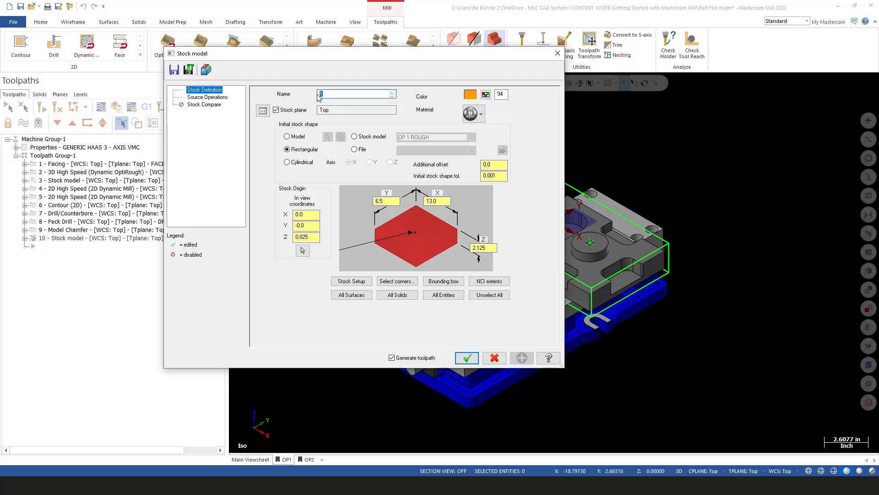
pyautogui.write('OP1 COMPLETE')
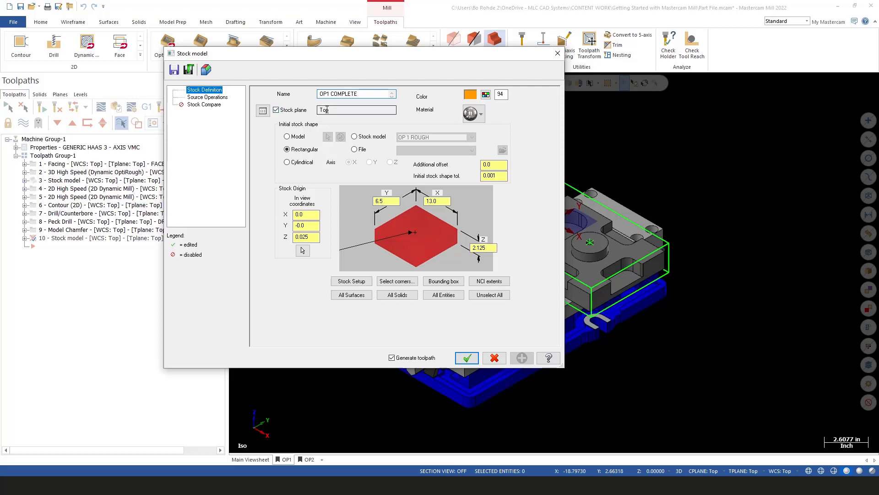
pyautogui.click(287, 136)
pyautogui.click(362, 138)
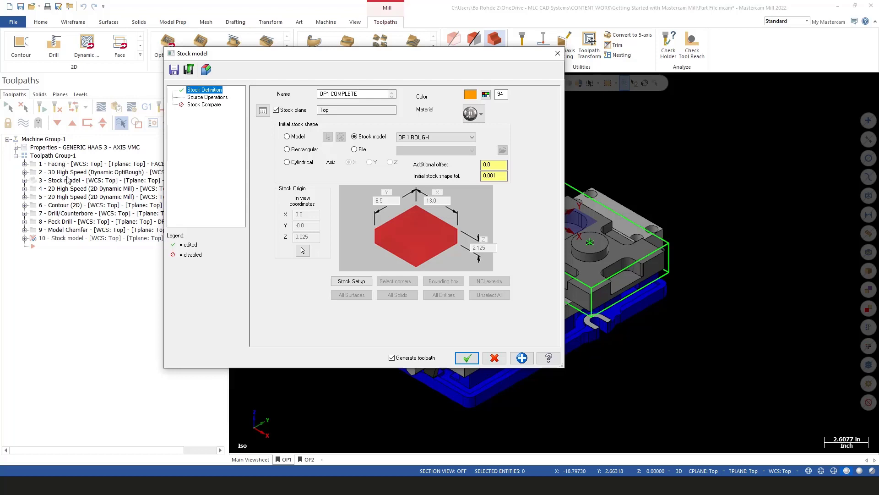
# - Check operations 4 through 9 as the stock model's source operations
pyautogui.click(200, 97)
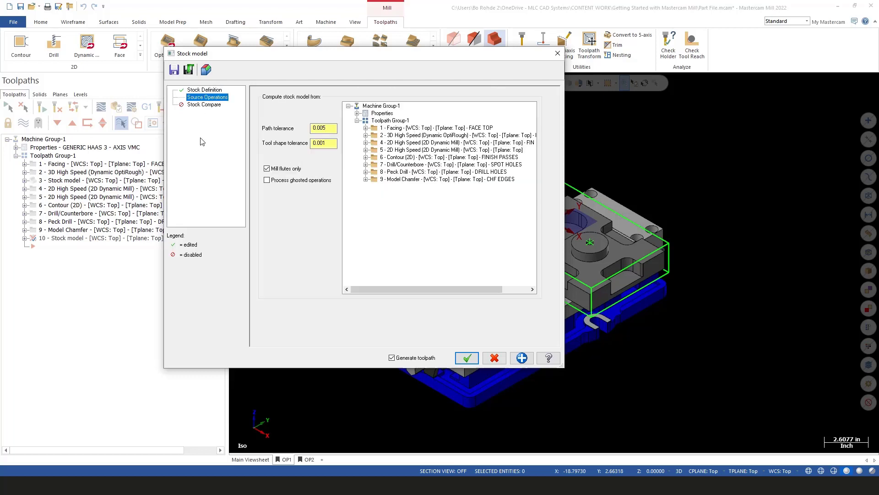
pyautogui.click(375, 143)
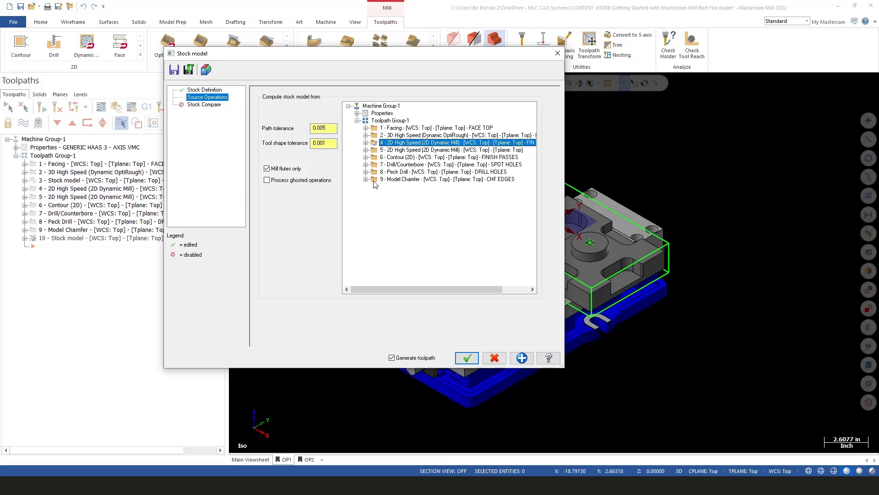
pyautogui.keyDown('shift'); pyautogui.click(374, 179); pyautogui.keyUp('shift')
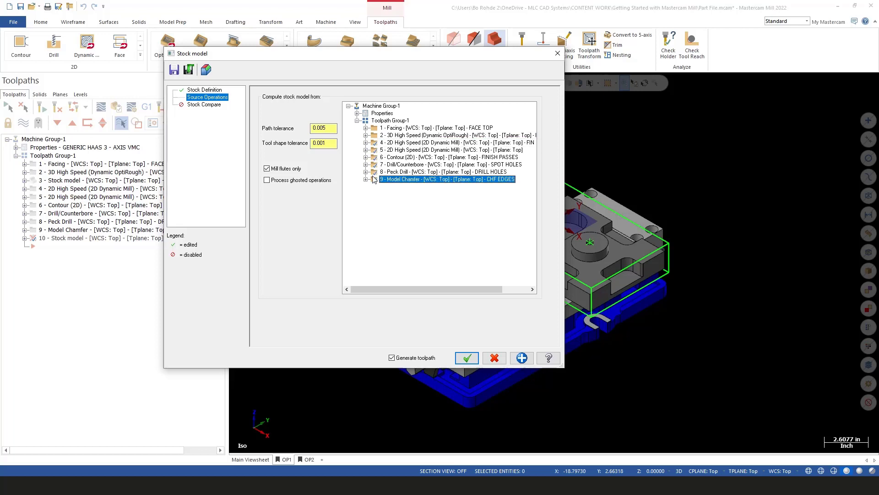
# - Set the stock colour to light blue 75 and generate the OP1 COMPLETE stock
pyautogui.click(210, 91)
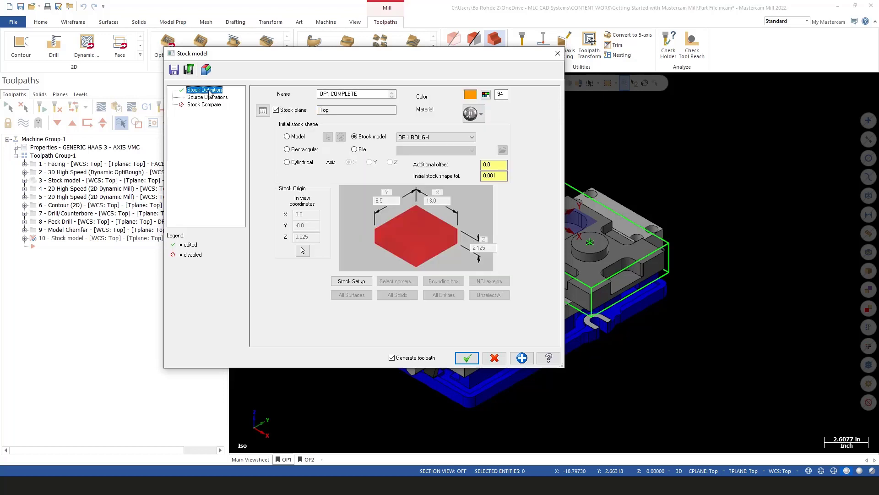
pyautogui.click(486, 95)
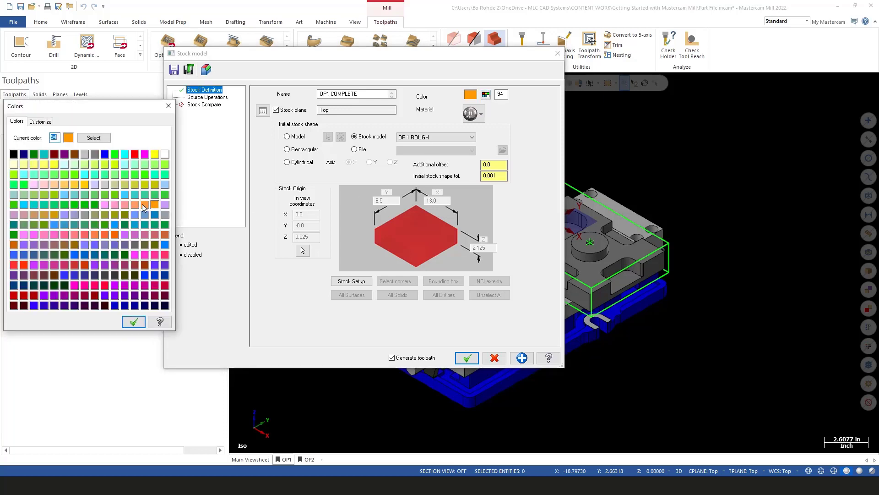
pyautogui.click(125, 196)
pyautogui.click(134, 322)
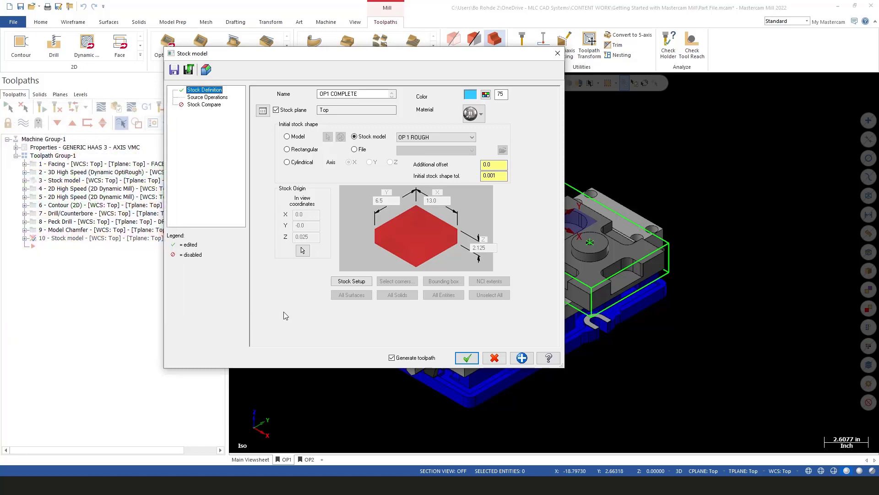
pyautogui.click(465, 358)
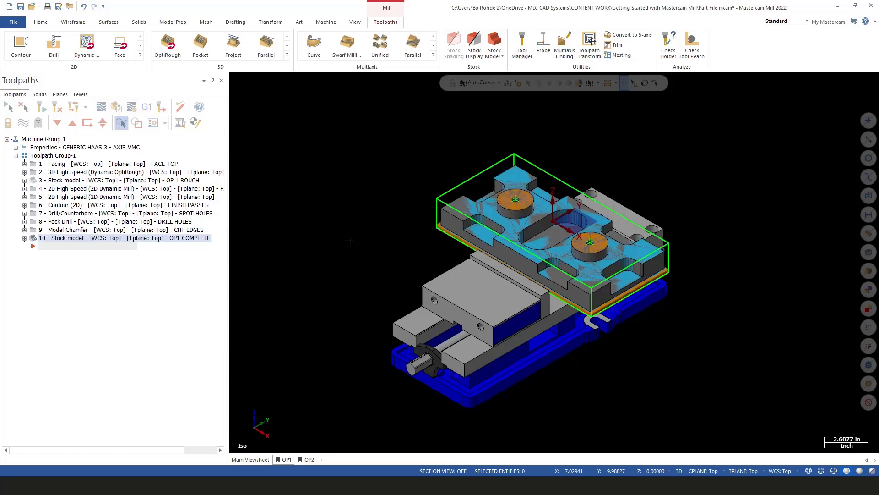
pyautogui.scroll(4, 602, 316)
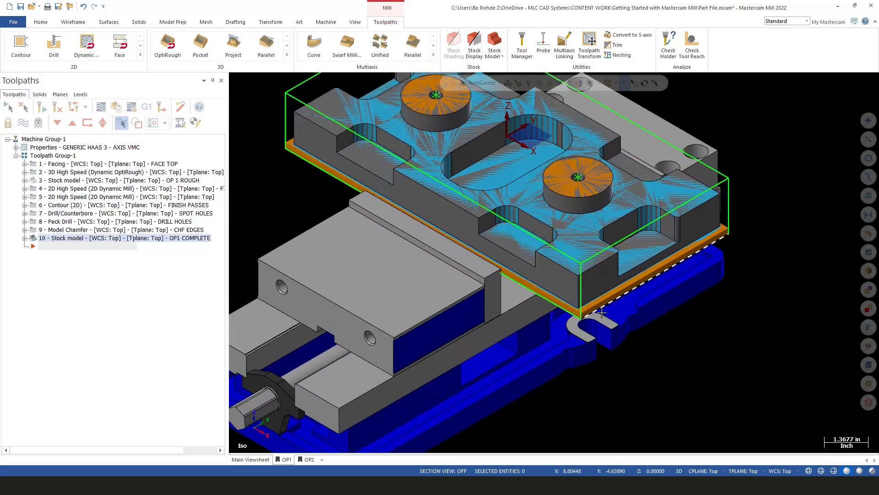
pyautogui.moveTo(600, 301)
pyautogui.mouseDown(button='middle')
pyautogui.moveTo(579, 277)
pyautogui.moveTo(641, 293)
pyautogui.mouseUp(button='middle')
pyautogui.scroll(-3, 731, 293)
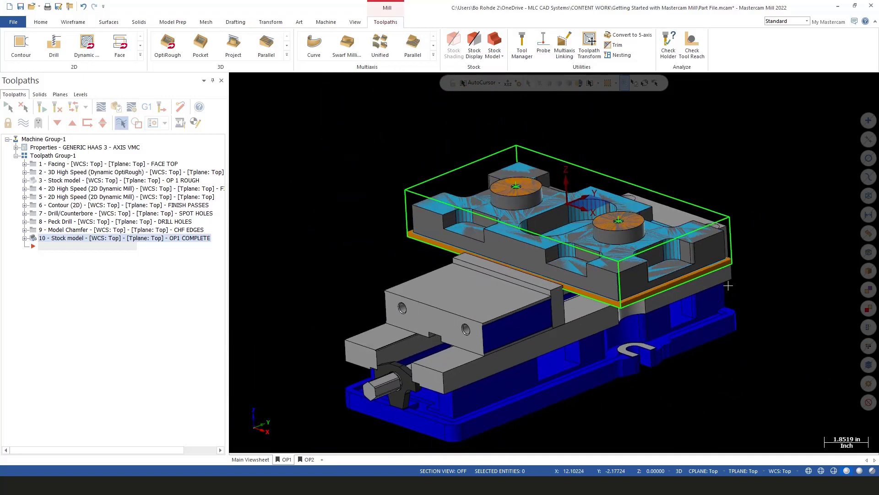
pyautogui.moveTo(387, 231); pyautogui.dragTo(403, 244, button='middle')
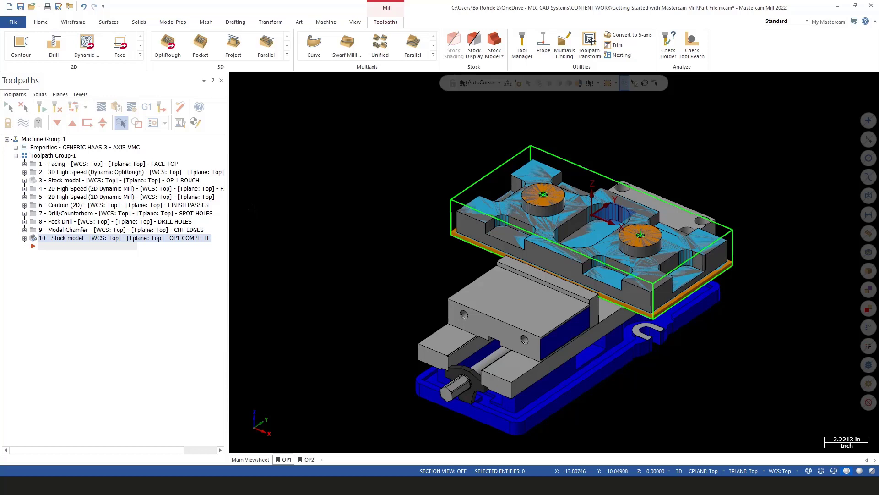
# - Make level 3 Vise active and hide levels 2 bounding box and 1 Solid Part Model
pyautogui.click(82, 95)
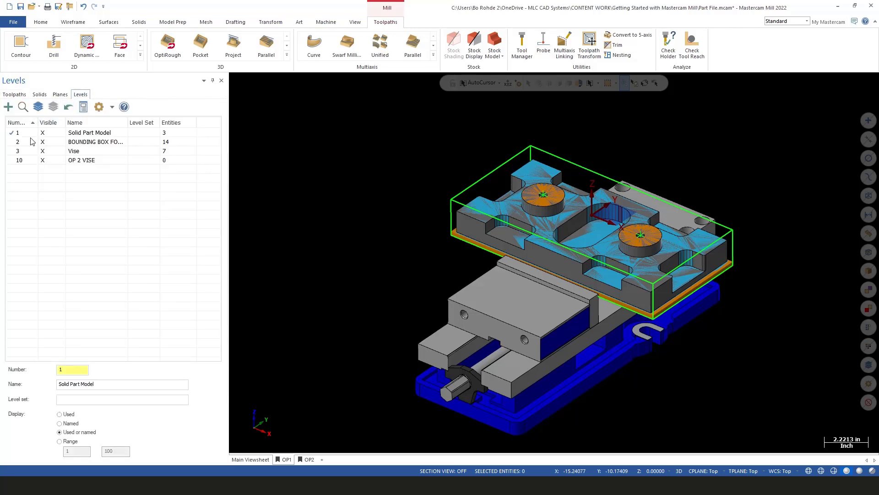
pyautogui.click(15, 152)
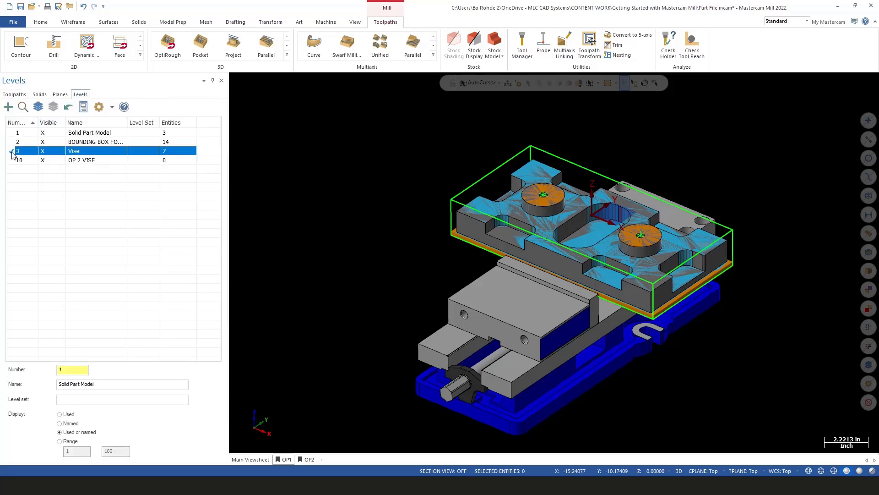
pyautogui.click(44, 141)
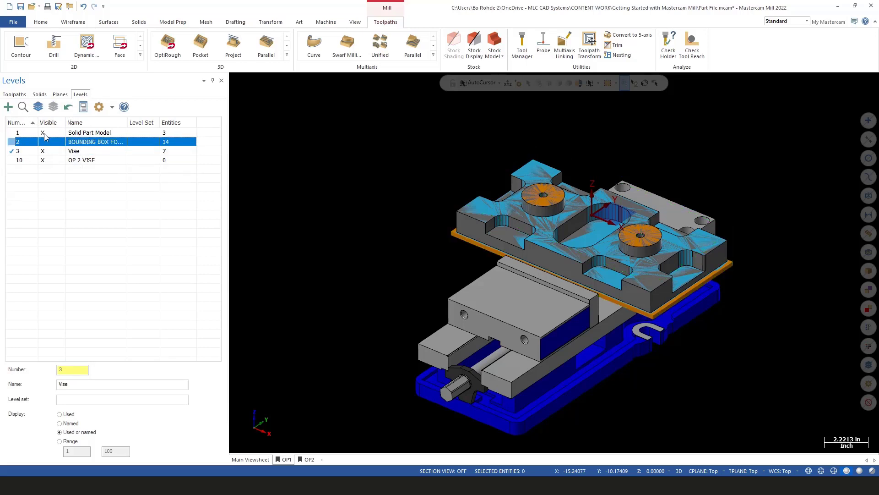
pyautogui.click(44, 133)
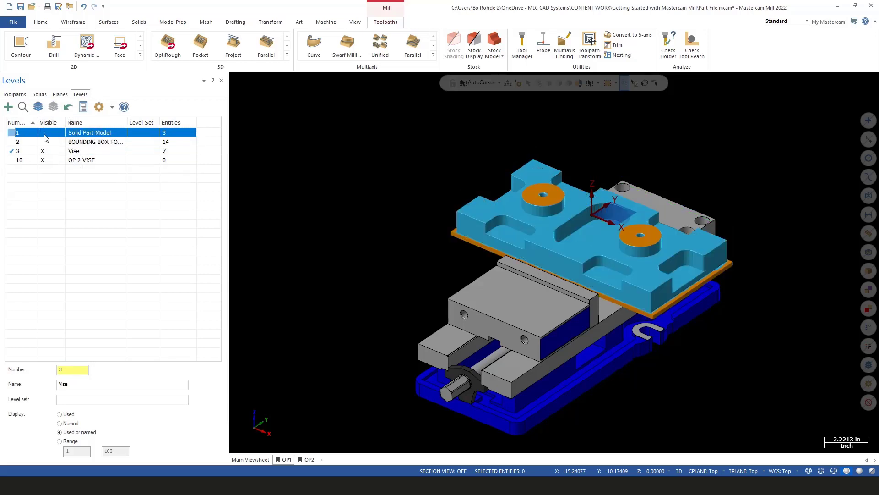
pyautogui.click(55, 161)
pyautogui.click(54, 152)
pyautogui.click(53, 152)
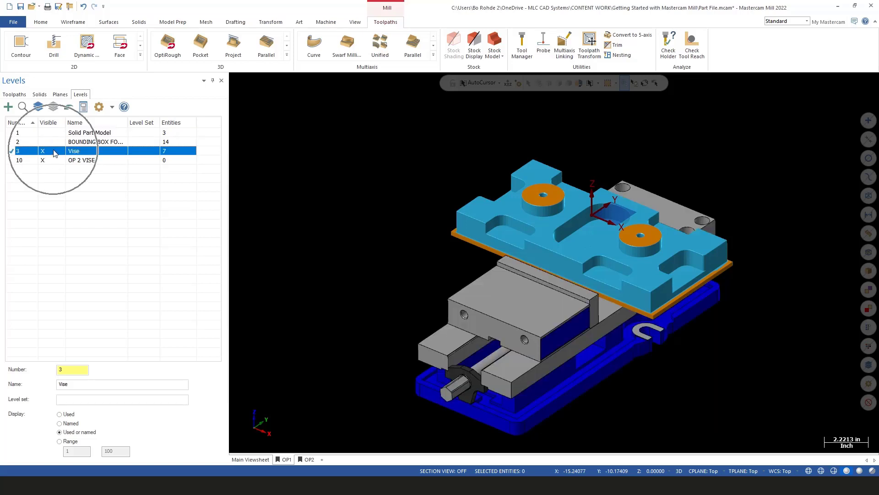
# - Copy all Vise level entities and paste them into the OP 2 VISE level
pyautogui.rightClick(53, 153)
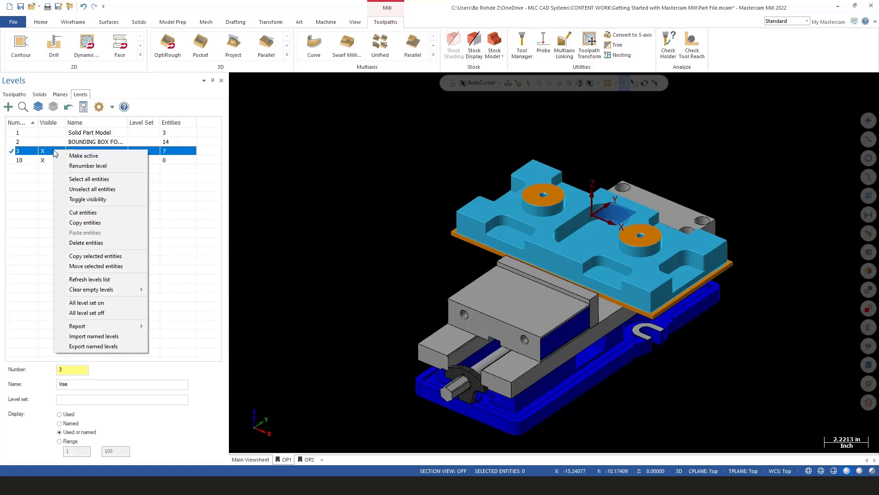
pyautogui.click(93, 222)
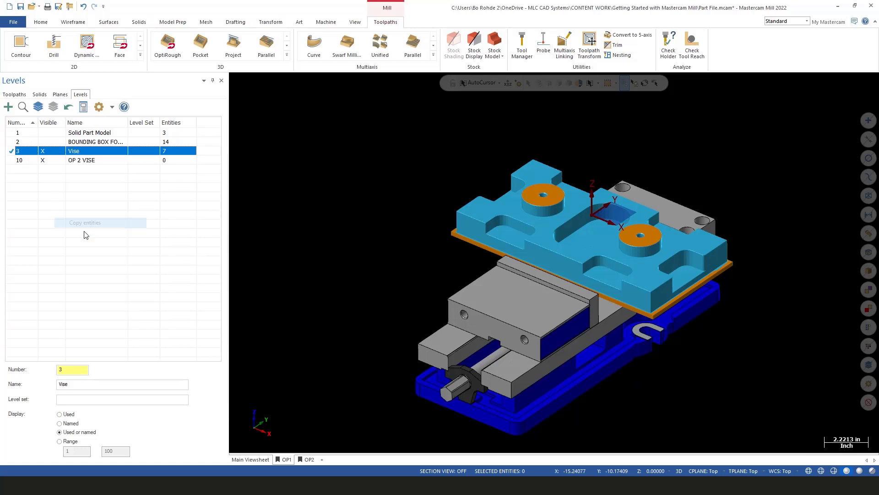
pyautogui.click(83, 162)
pyautogui.click(83, 164)
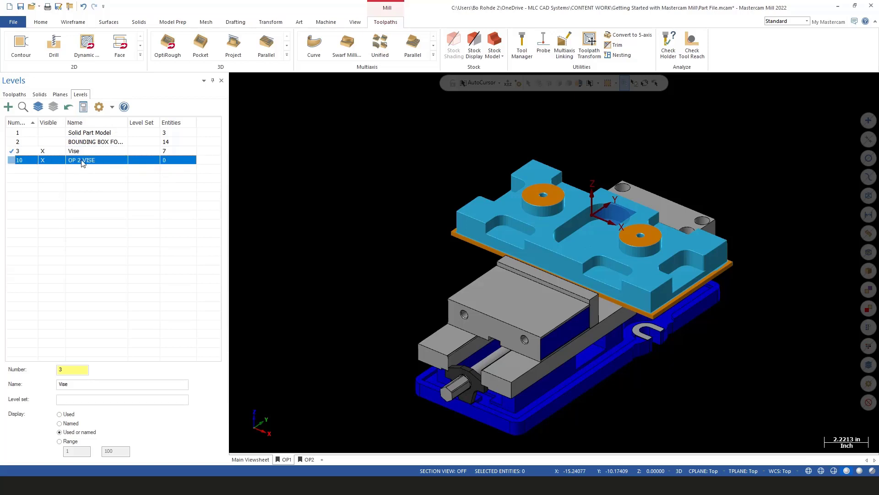
pyautogui.rightClick(82, 163)
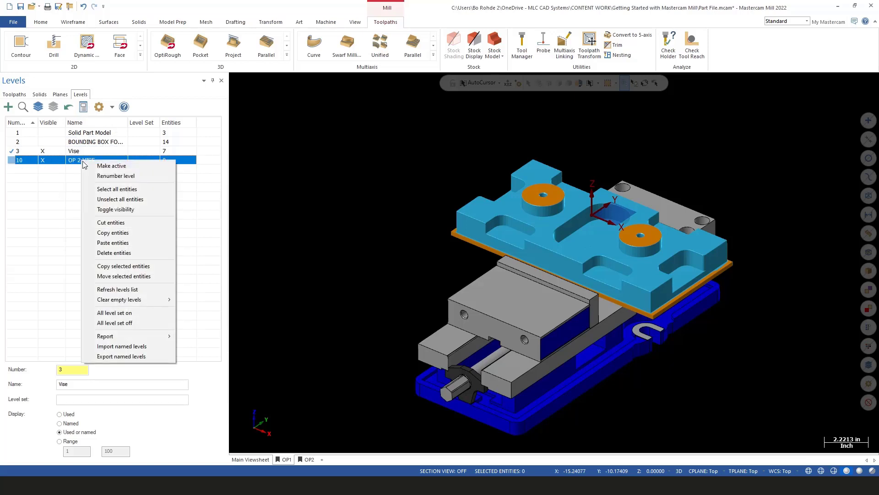
pyautogui.click(110, 244)
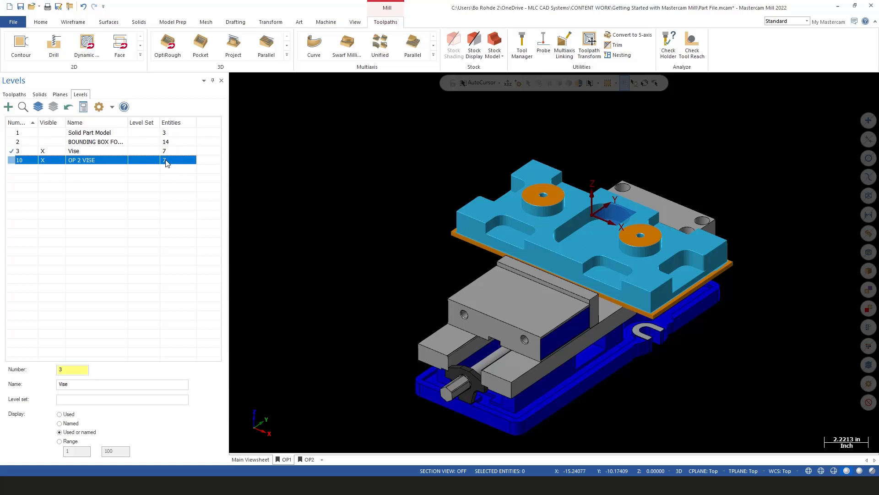
# - Make level 10 OP 2 VISE the main level and hide level 3 Vise
pyautogui.click(11, 161)
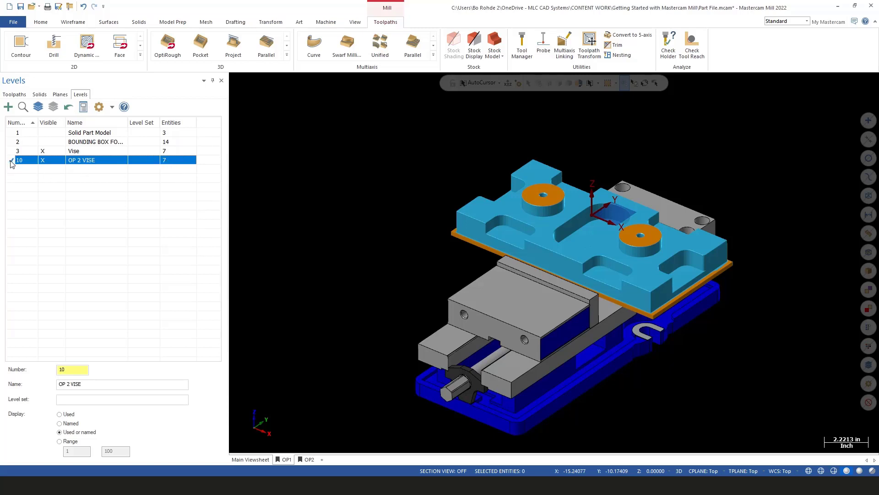
pyautogui.click(50, 154)
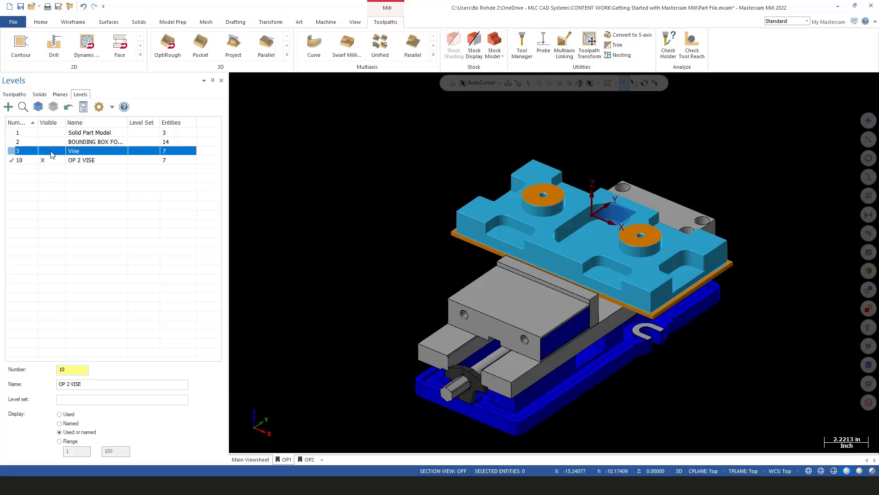
pyautogui.click(51, 154)
# - Window-select the OP 2 vise solids and dynamically rotate them 180° about the part origin
pyautogui.scroll(-2, 379, 167)
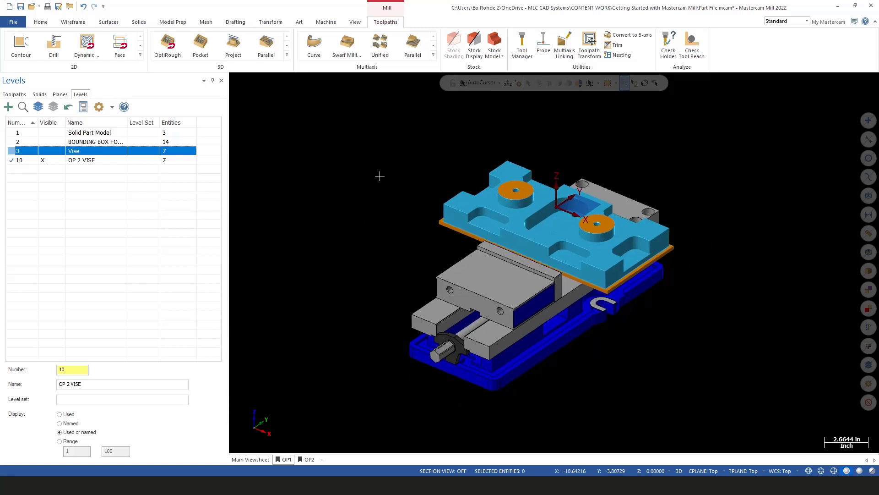
pyautogui.moveTo(389, 137); pyautogui.dragTo(710, 417)
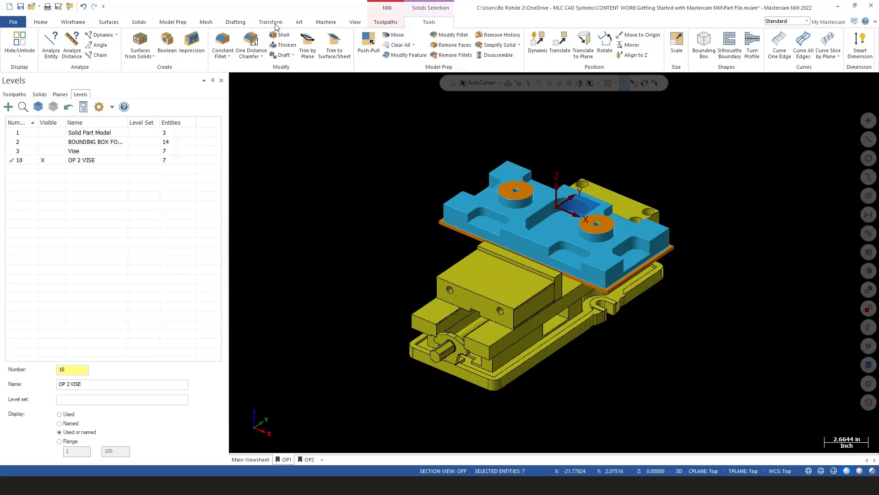
pyautogui.click(272, 23)
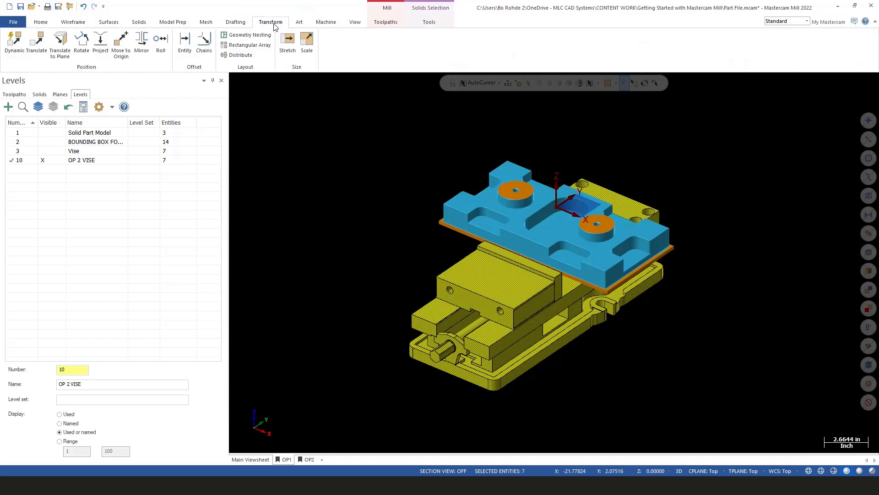
pyautogui.click(15, 46)
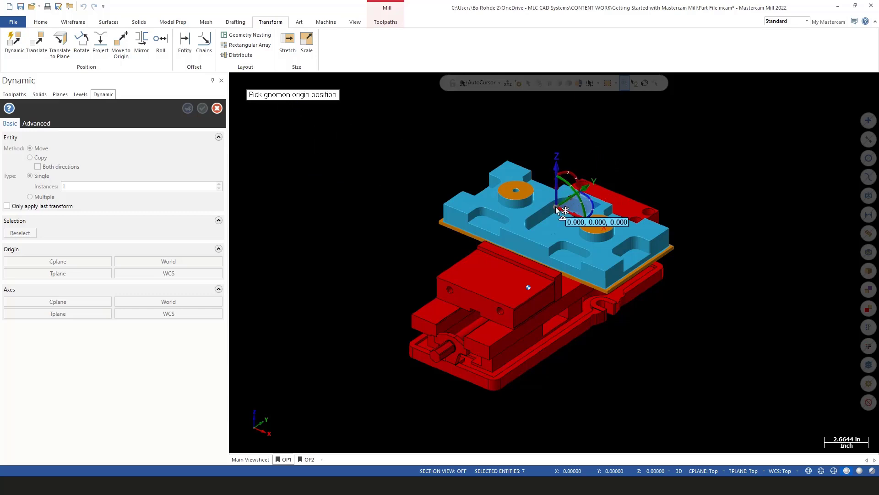
pyautogui.click(557, 210)
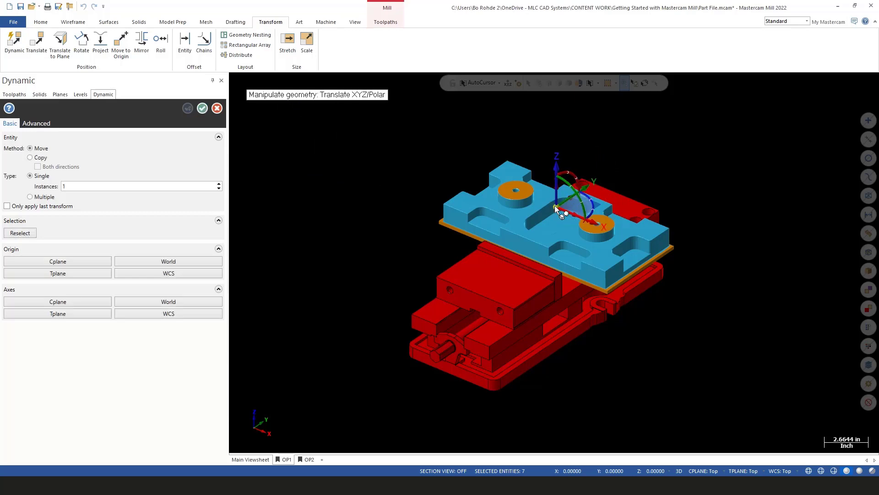
pyautogui.click(578, 197)
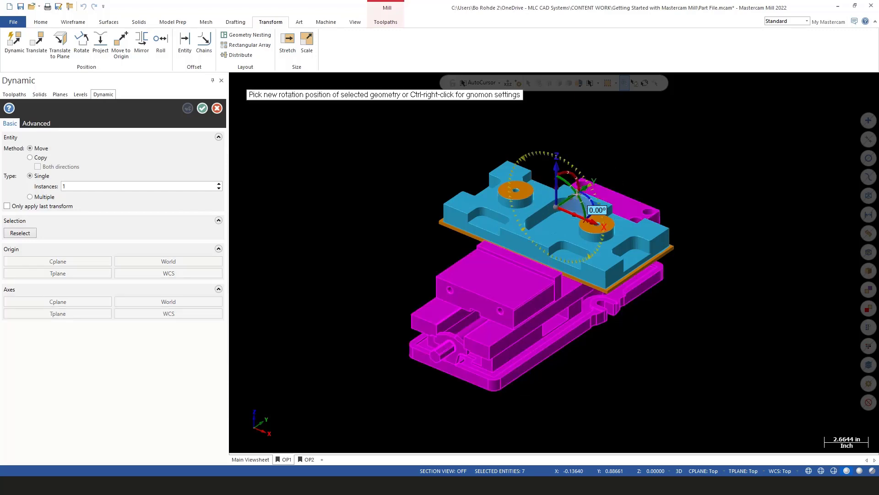
pyautogui.write('180')
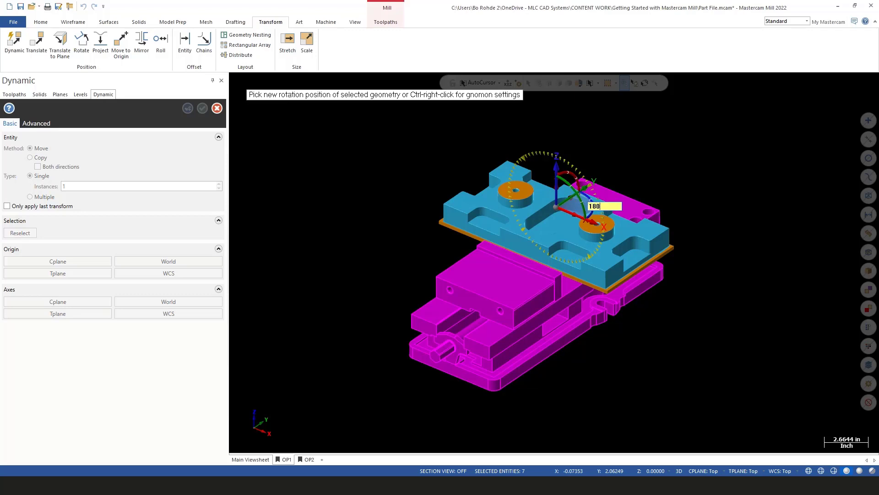
pyautogui.press('Return')
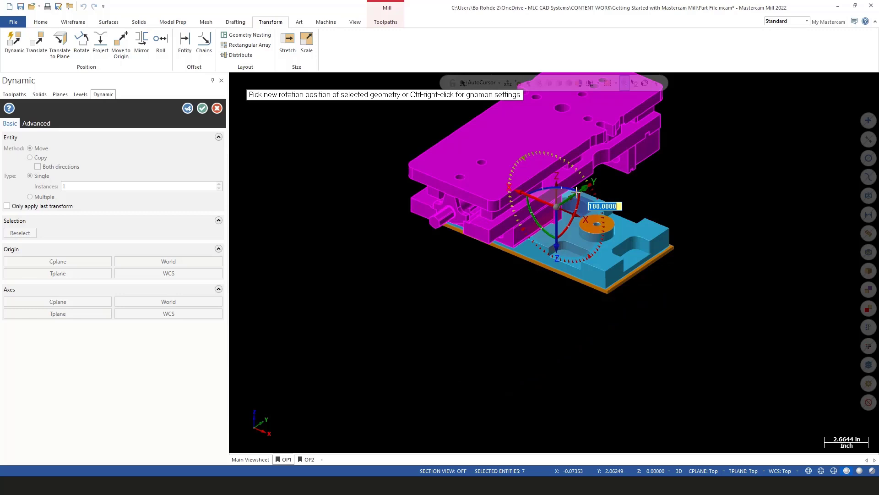
pyautogui.click(577, 191)
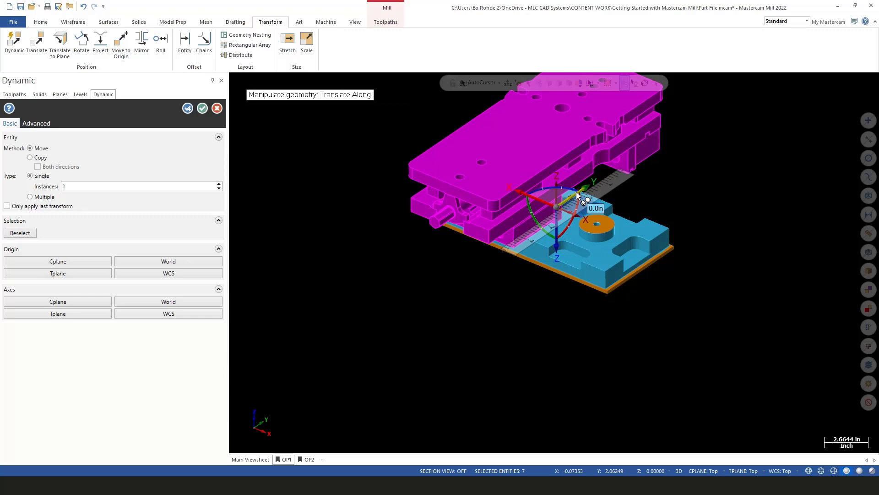
pyautogui.click(577, 194)
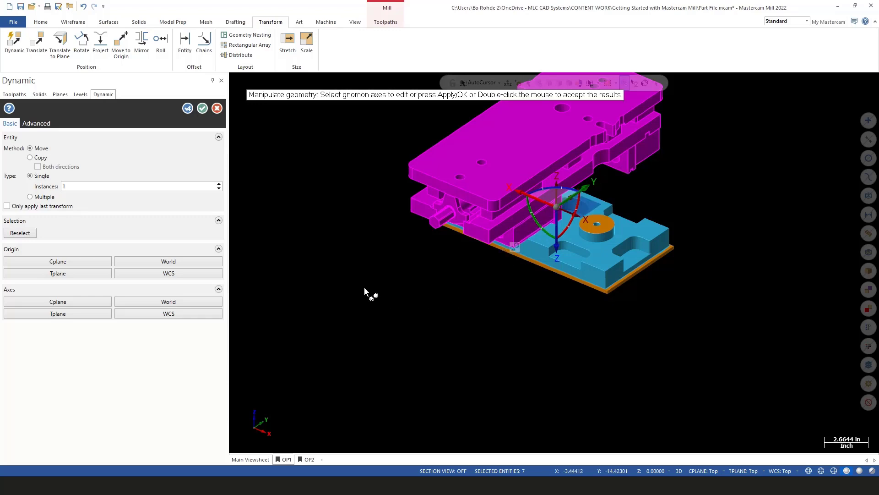
pyautogui.click(202, 108)
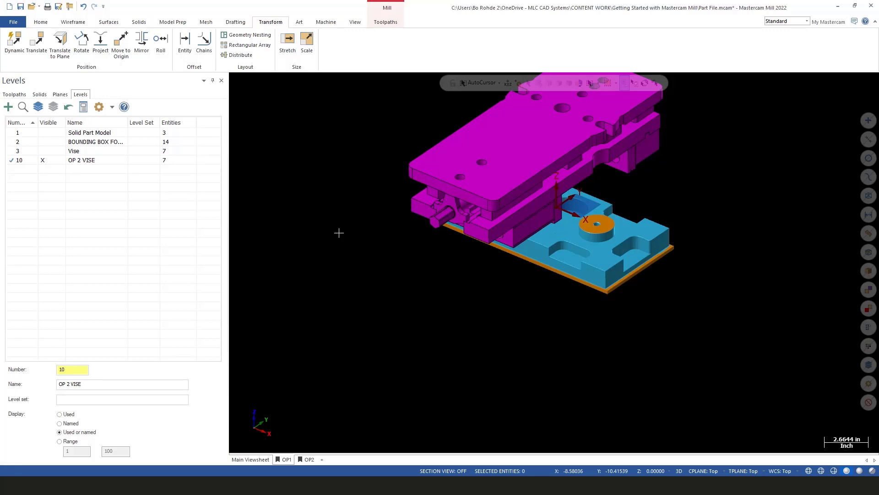
# - Show the Planes manager listing Top, OP 2 and the other planes
pyautogui.click(60, 96)
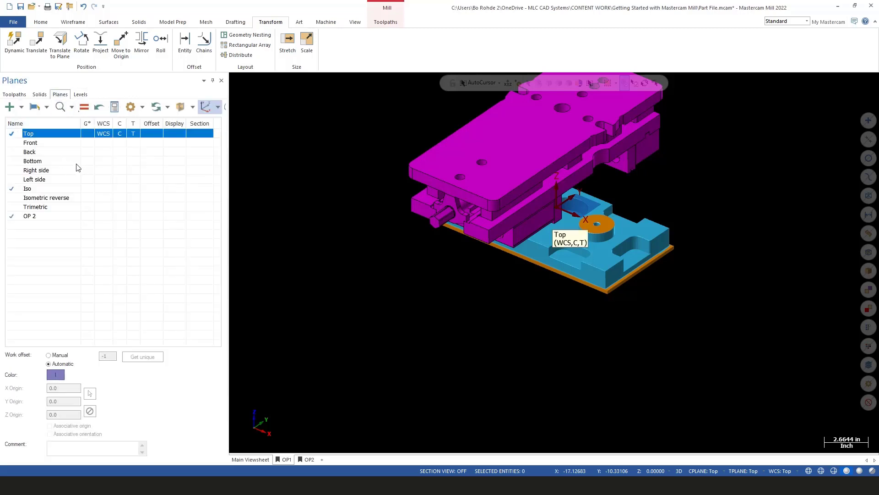
# - Set Bottom as the graphics view, WCS, construction plane and tool plane
pyautogui.click(87, 162)
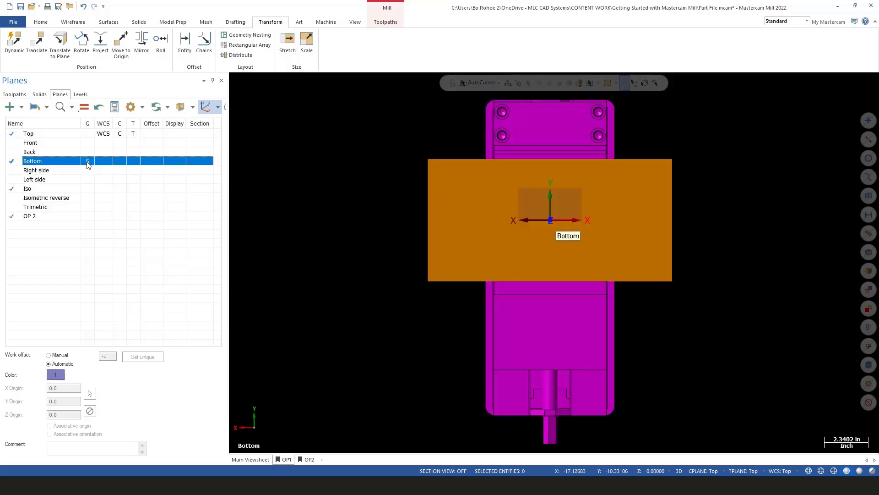
pyautogui.click(104, 163)
pyautogui.click(120, 161)
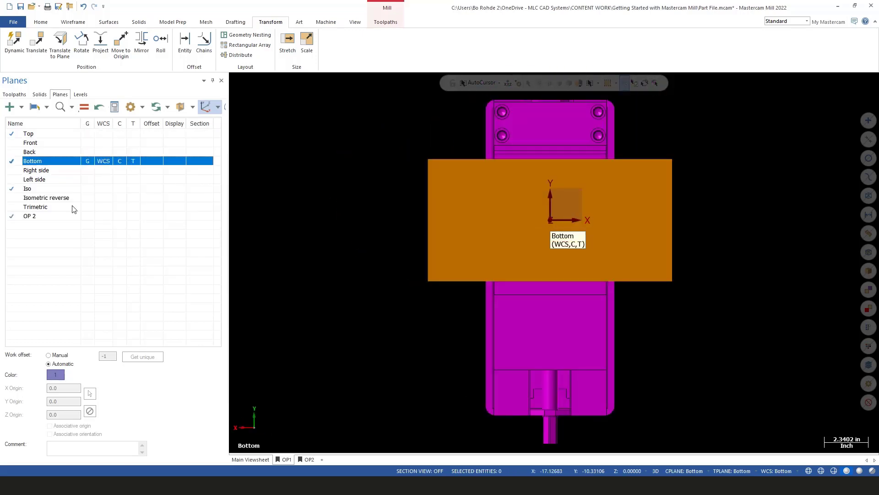
pyautogui.click(39, 220)
# - Duplicate the Bottom plane to create Bottom-1
pyautogui.moveTo(372, 241); pyautogui.dragTo(317, 166, button='middle')
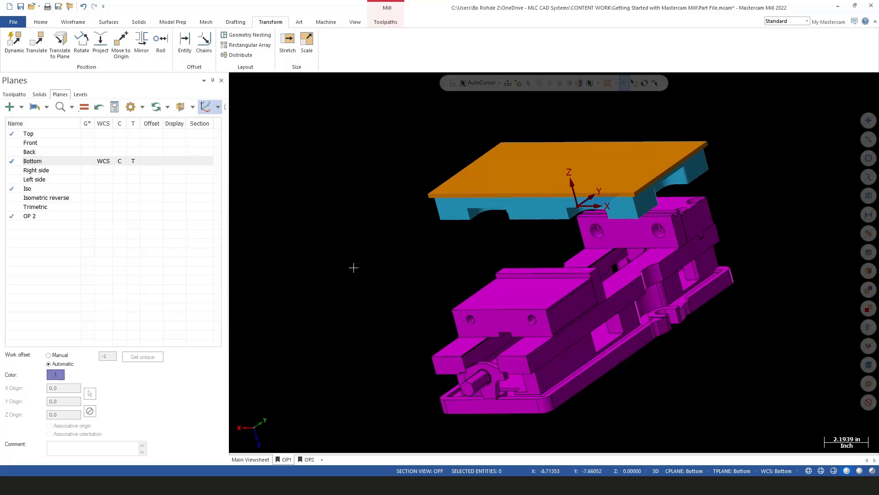
pyautogui.rightClick(48, 161)
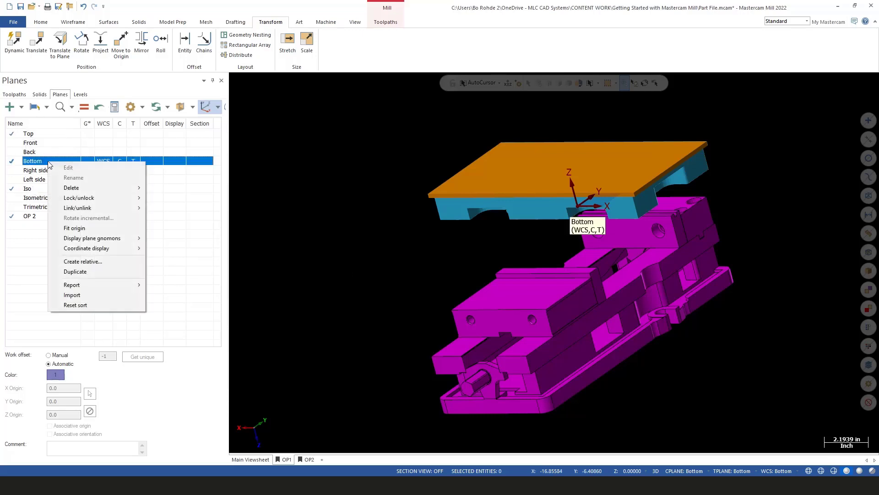
pyautogui.click(75, 271)
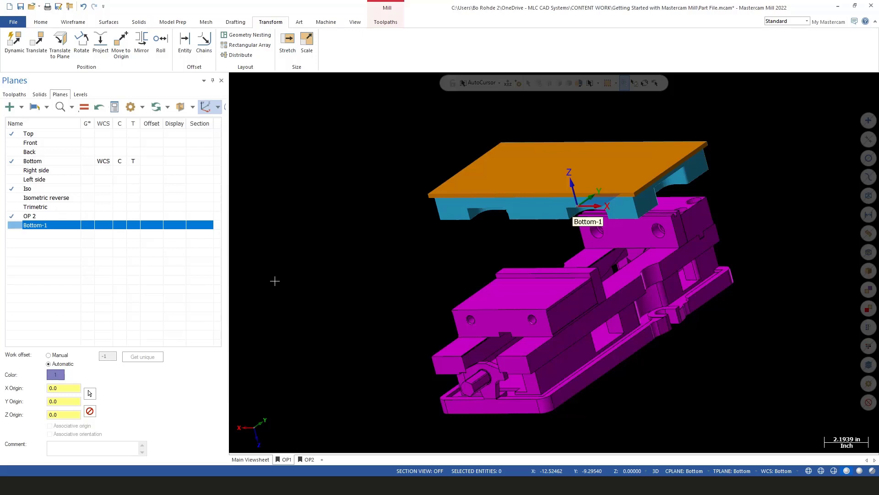
# - Make level 1 Solid Part Model visible and orbit to see the part above the vise
pyautogui.click(83, 95)
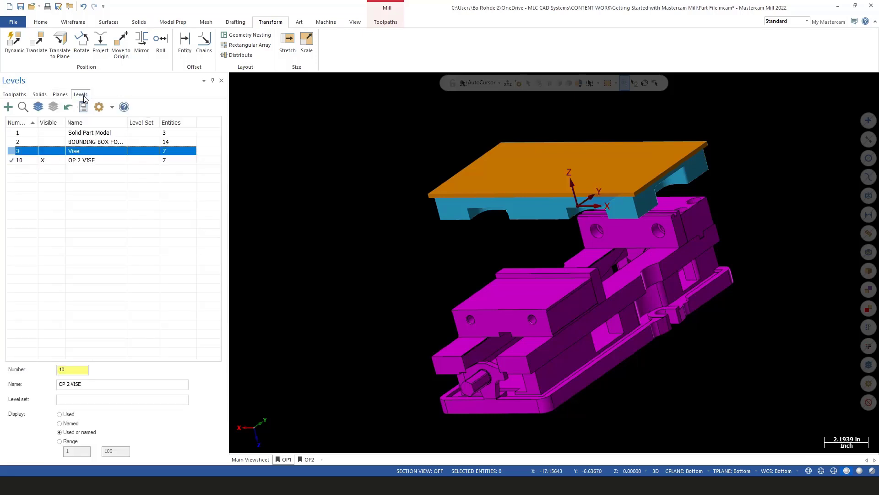
pyautogui.click(46, 133)
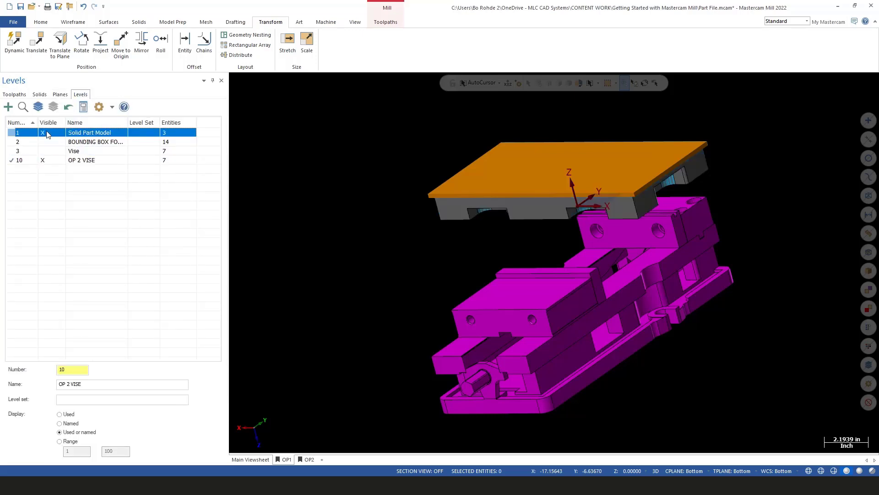
pyautogui.click(47, 134)
pyautogui.moveTo(363, 248)
pyautogui.mouseDown(button='middle')
pyautogui.moveTo(350, 230)
pyautogui.moveTo(319, 221)
pyautogui.moveTo(324, 228)
pyautogui.moveTo(315, 174)
pyautogui.moveTo(472, 317)
pyautogui.mouseUp(button='middle')
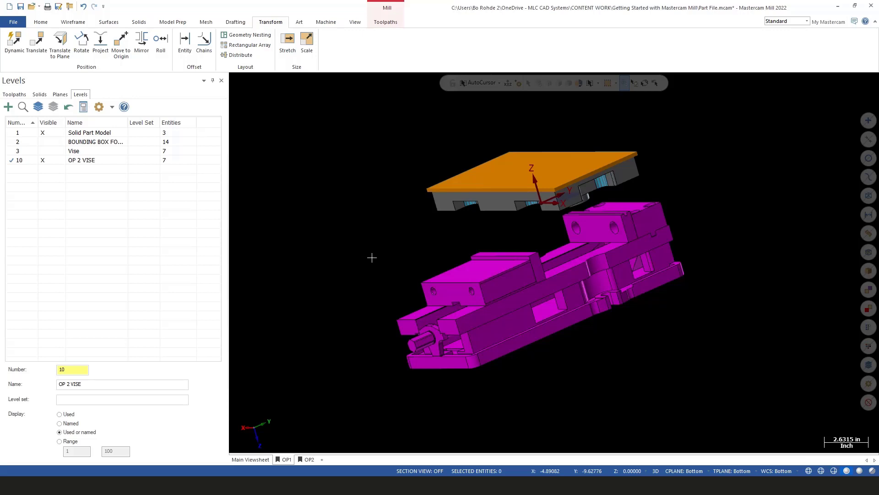
# - Begin a Dynamic transform with all flipped vise solids selected, zoomed in on the jaws
pyautogui.click(272, 24)
pyautogui.click(8, 47)
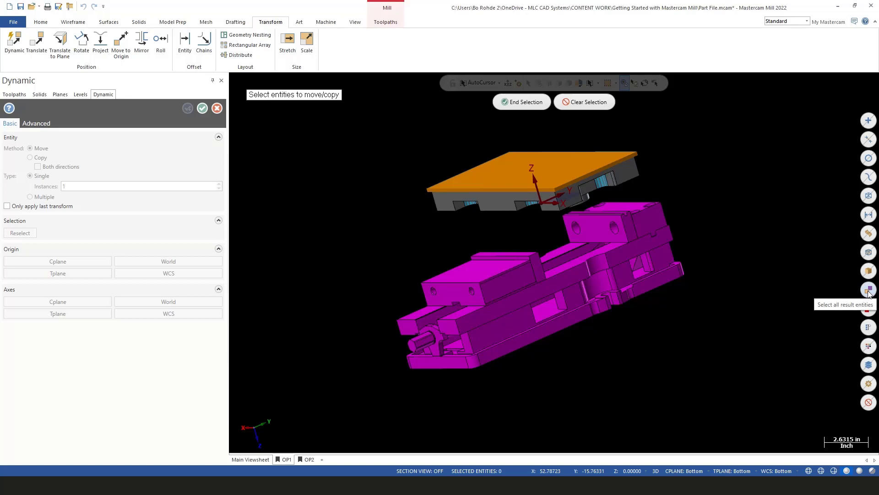
pyautogui.click(868, 291)
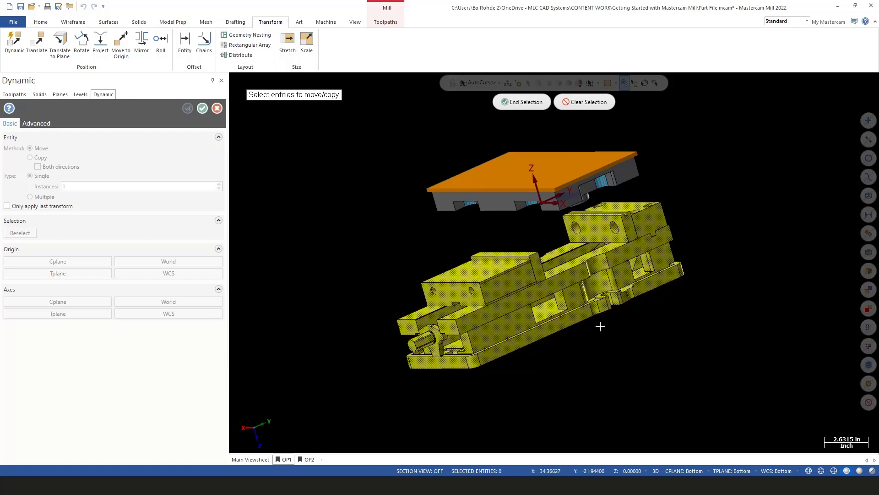
pyautogui.click(527, 102)
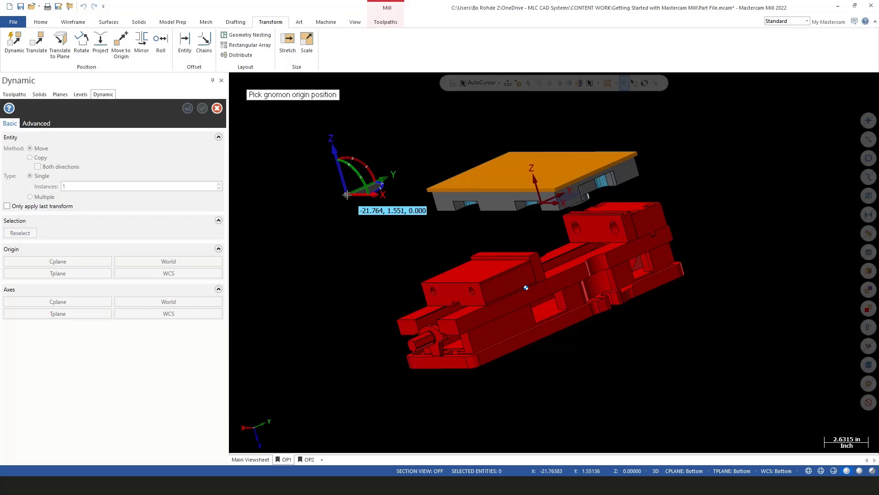
pyautogui.scroll(3, 695, 209)
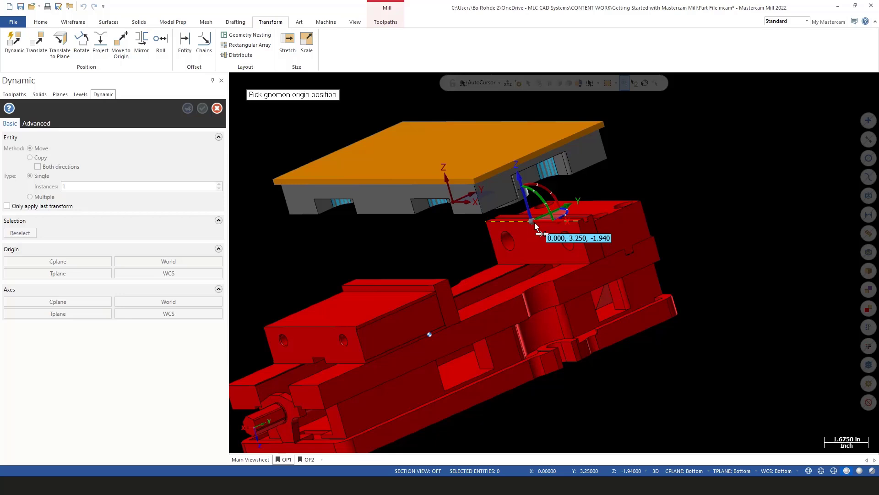
# - Put the move origin on the jaw's top edge and translate the vise -0.125 in along Y
pyautogui.click(534, 222)
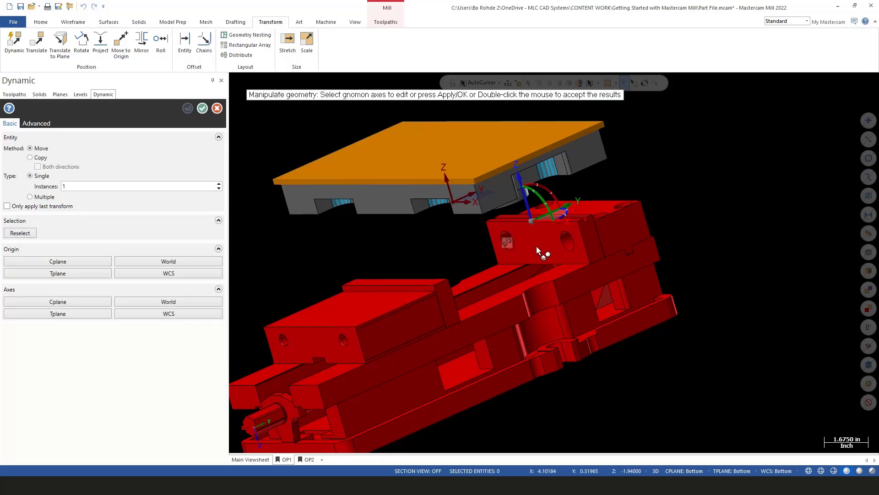
pyautogui.moveTo(710, 212)
pyautogui.mouseDown(button='middle')
pyautogui.moveTo(716, 207)
pyautogui.moveTo(647, 208)
pyautogui.moveTo(600, 181)
pyautogui.mouseUp(button='middle')
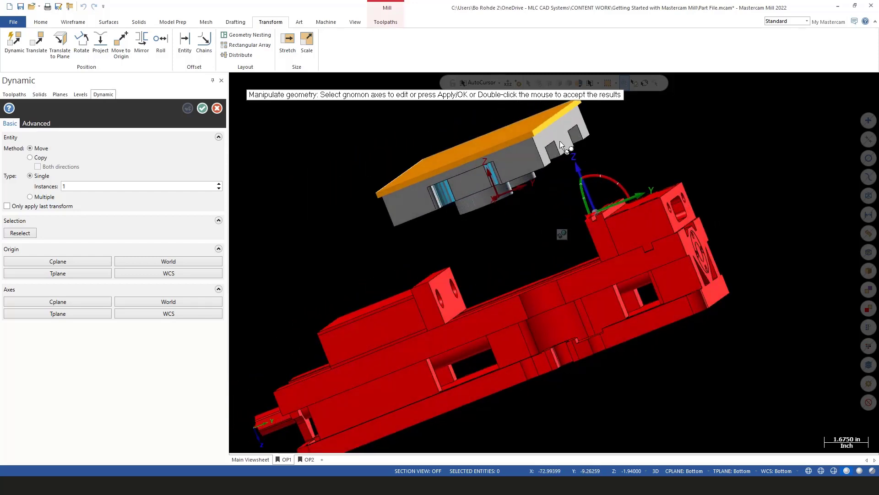
pyautogui.click(620, 201)
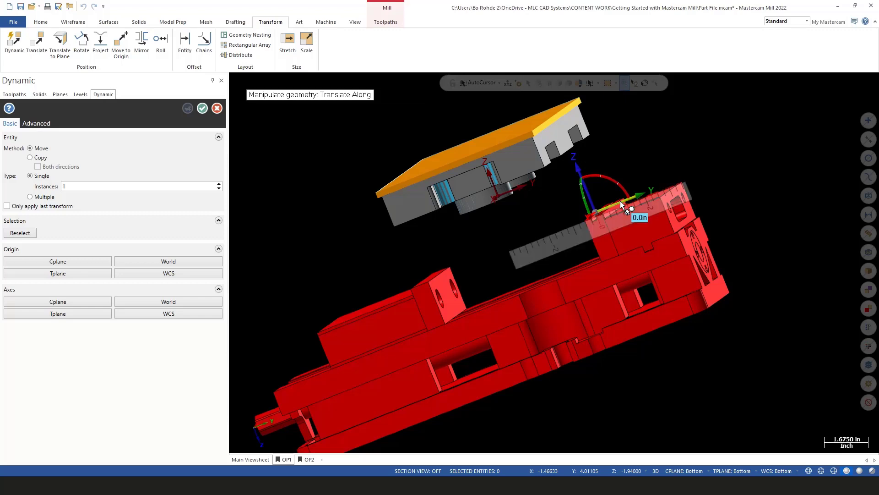
pyautogui.click(619, 202)
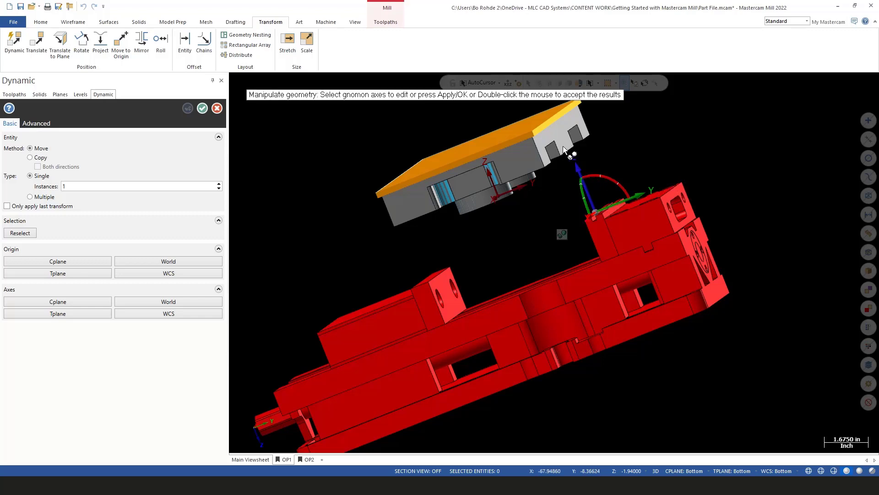
pyautogui.click(614, 206)
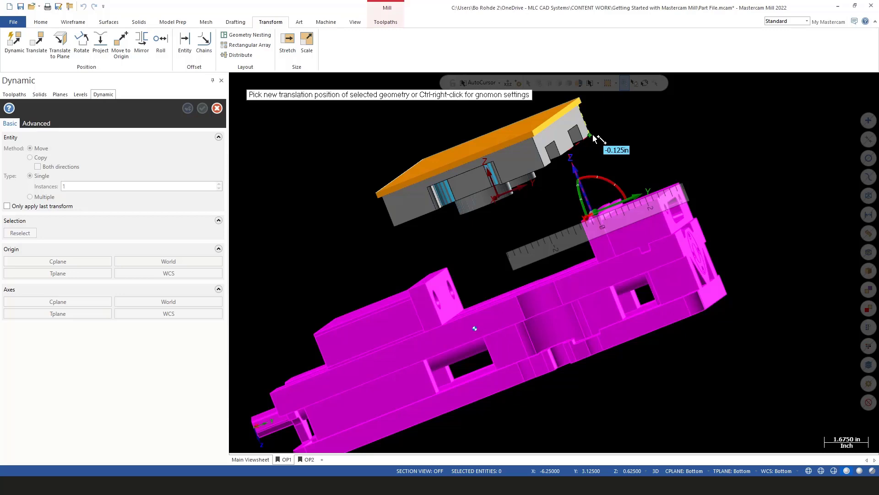
pyautogui.click(595, 138)
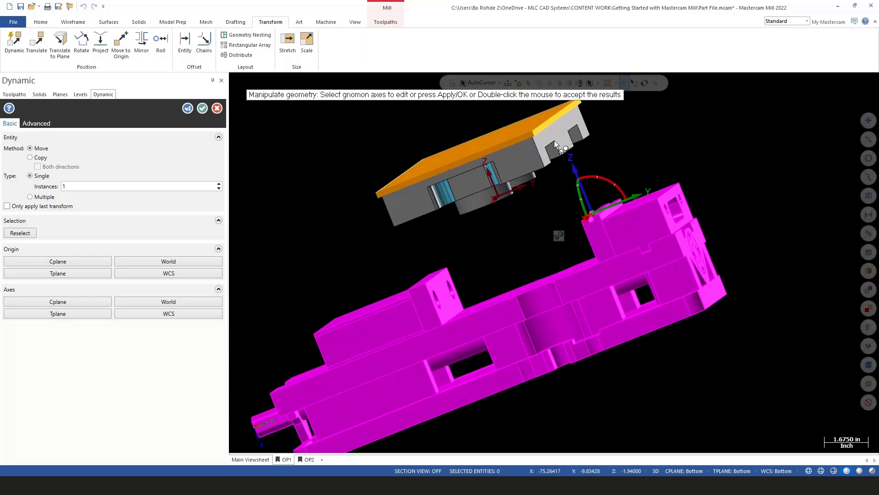
# - Lift the OP2 vise copy 3.19 in along Z to sit beneath the flipped part
pyautogui.click(572, 169)
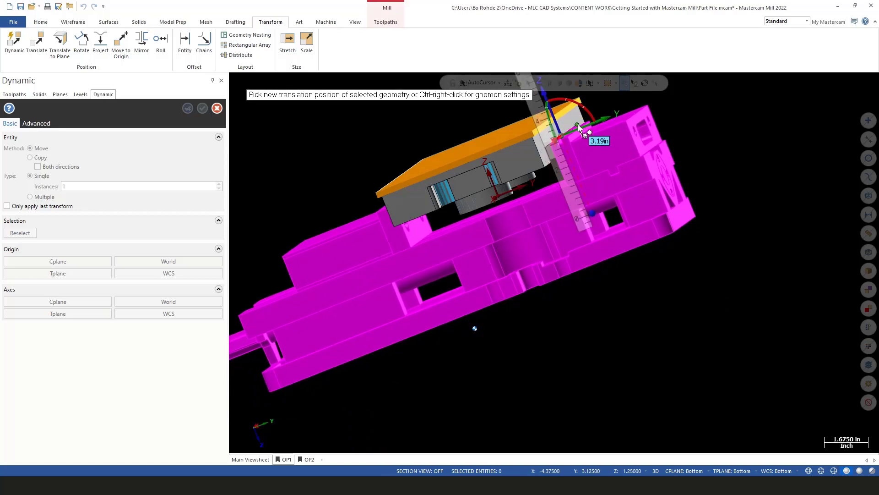
pyautogui.click(579, 128)
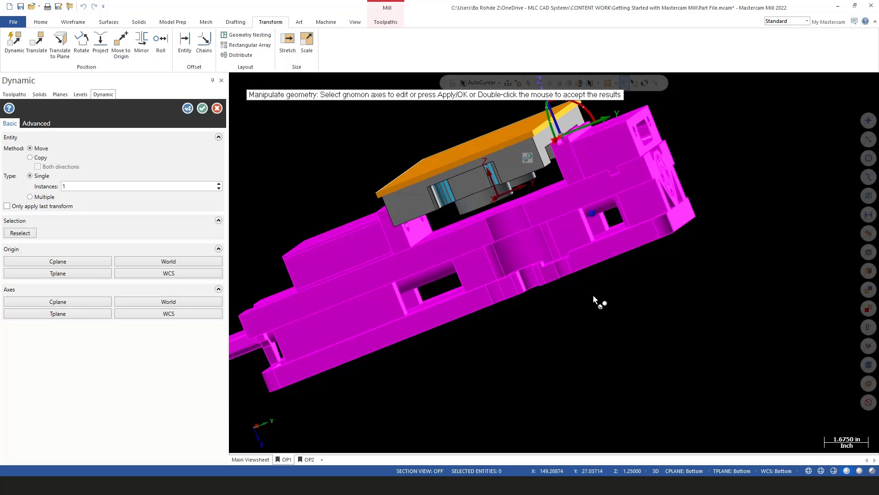
pyautogui.moveTo(594, 298); pyautogui.dragTo(603, 158, button='middle')
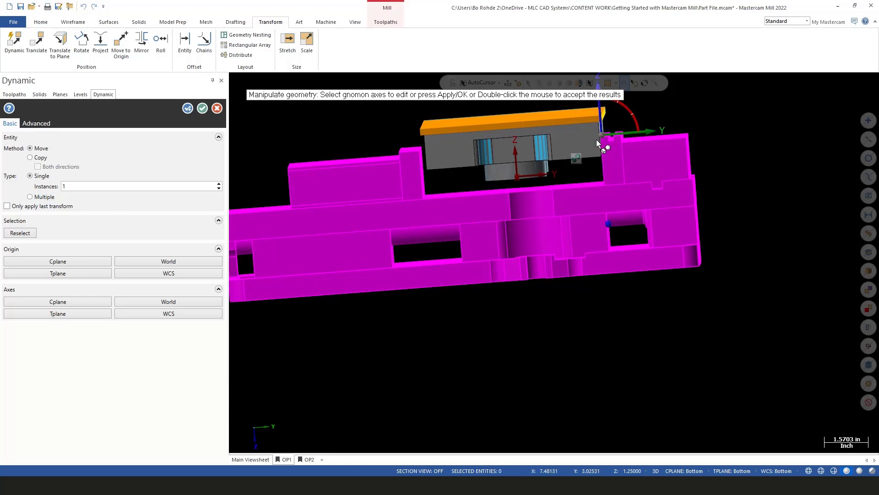
pyautogui.scroll(-1, 663, 317)
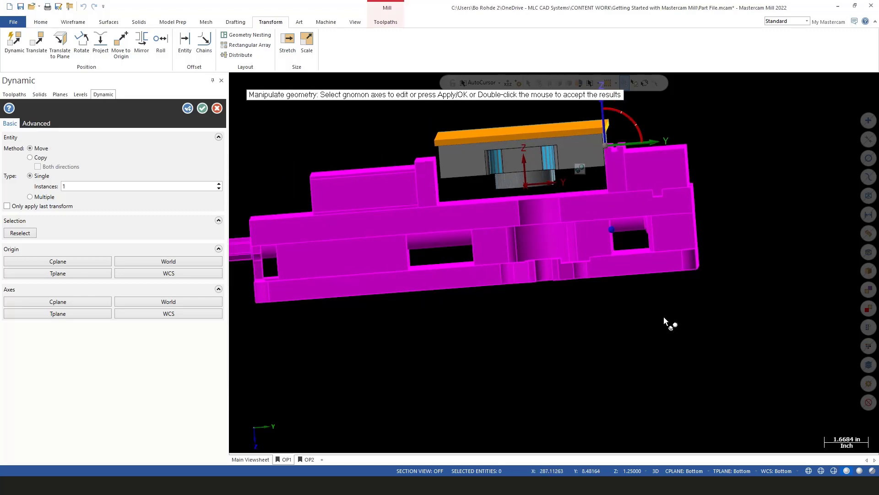
pyautogui.scroll(-4, 664, 317)
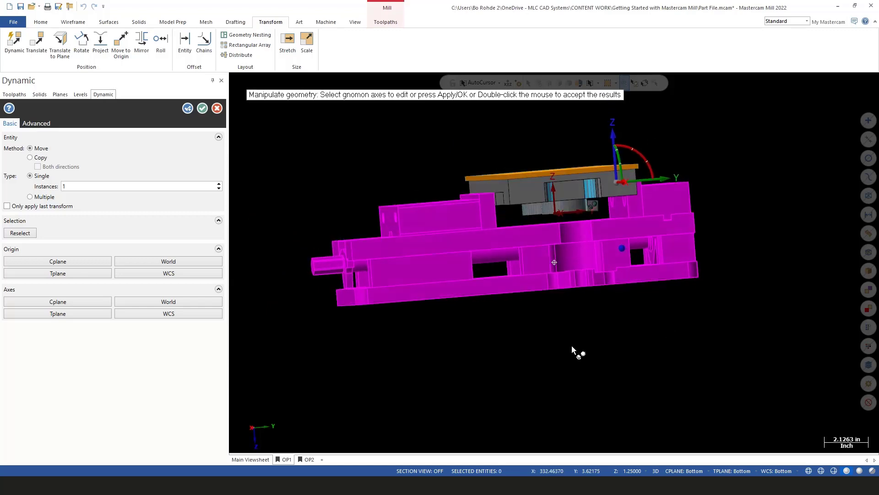
pyautogui.moveTo(572, 349); pyautogui.dragTo(579, 356, button='middle')
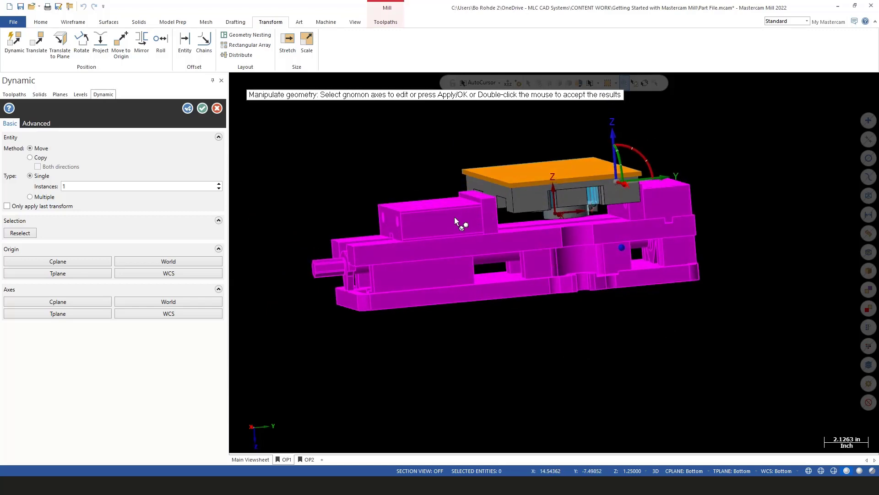
# - Apply the vise move, select the movable jaw, and set the move origin at its inner corner
pyautogui.click(188, 109)
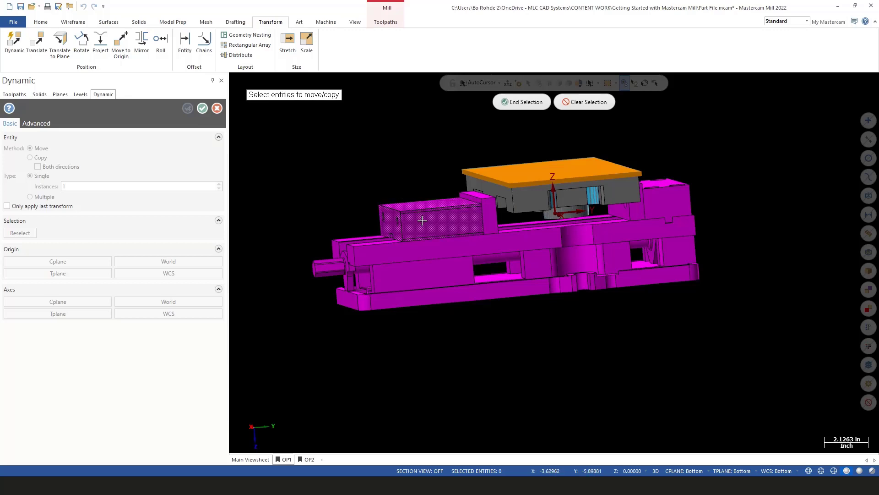
pyautogui.click(484, 216)
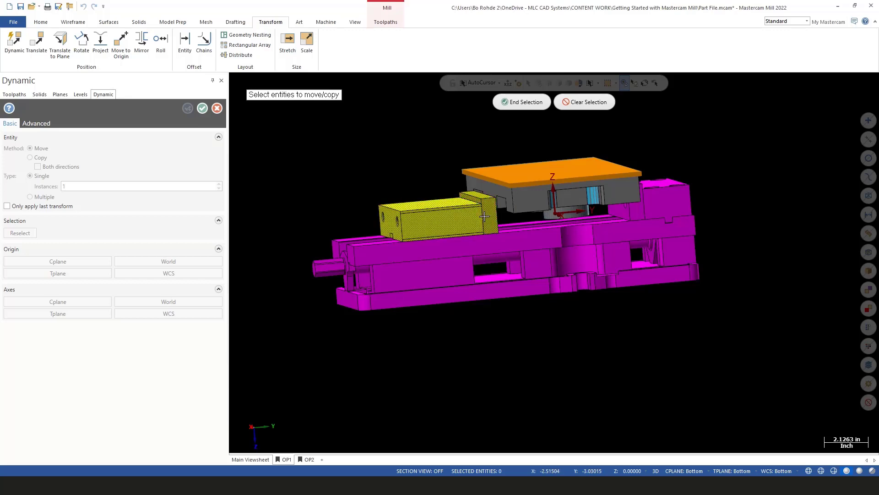
pyautogui.click(530, 105)
pyautogui.click(531, 104)
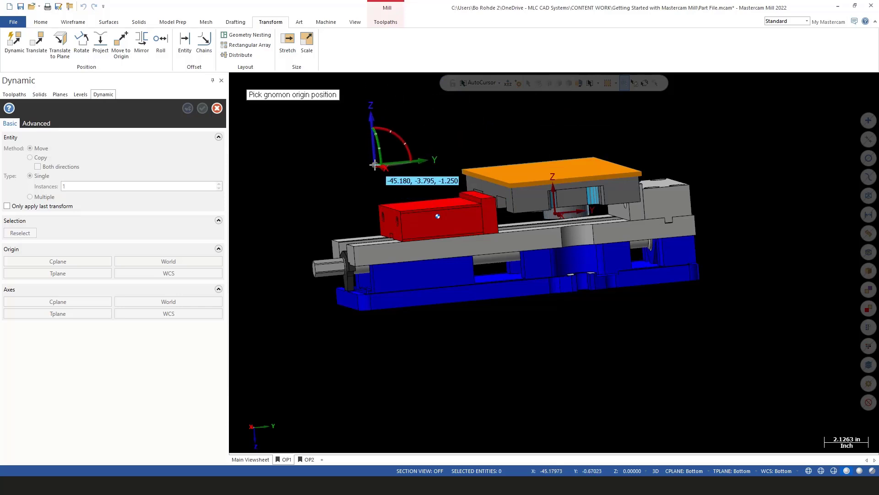
pyautogui.click(497, 202)
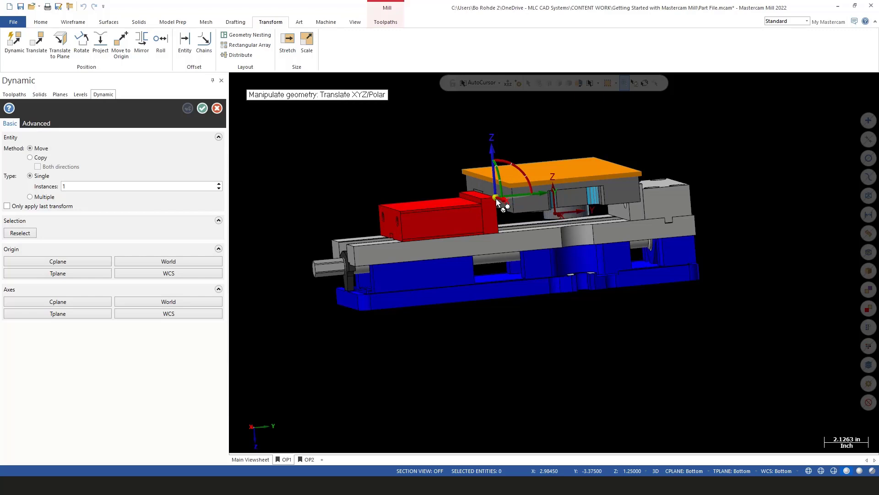
# - Slide the movable jaw 0.25 in along Y so it closes against the part
pyautogui.click(515, 194)
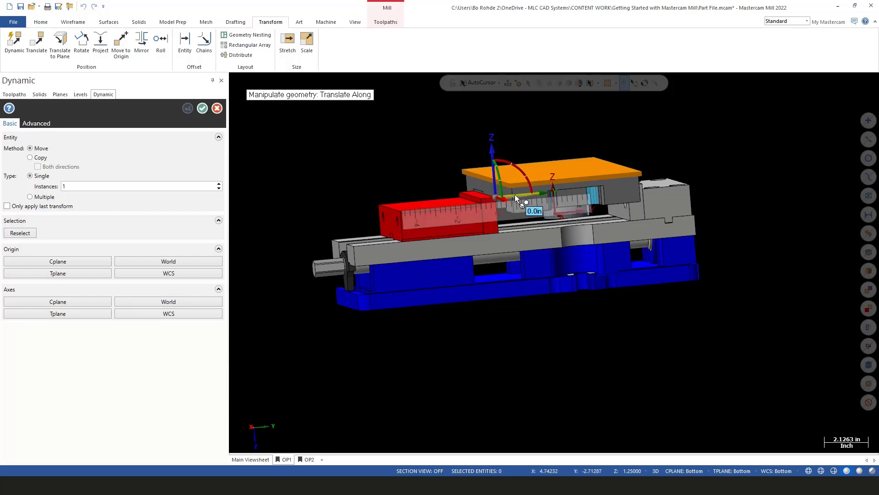
pyautogui.click(515, 195)
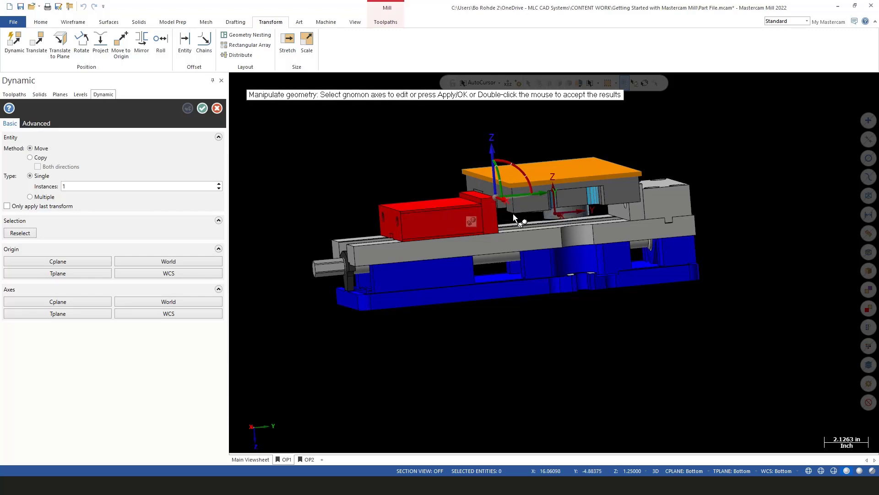
pyautogui.click(517, 194)
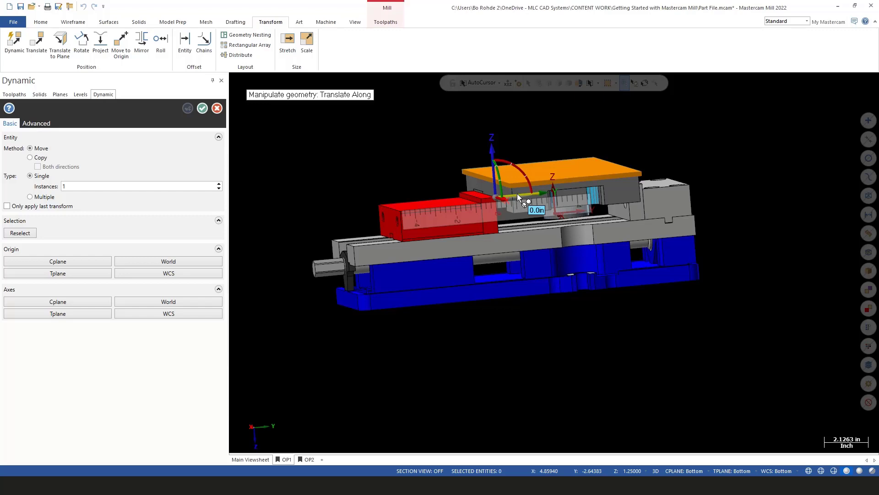
pyautogui.click(519, 198)
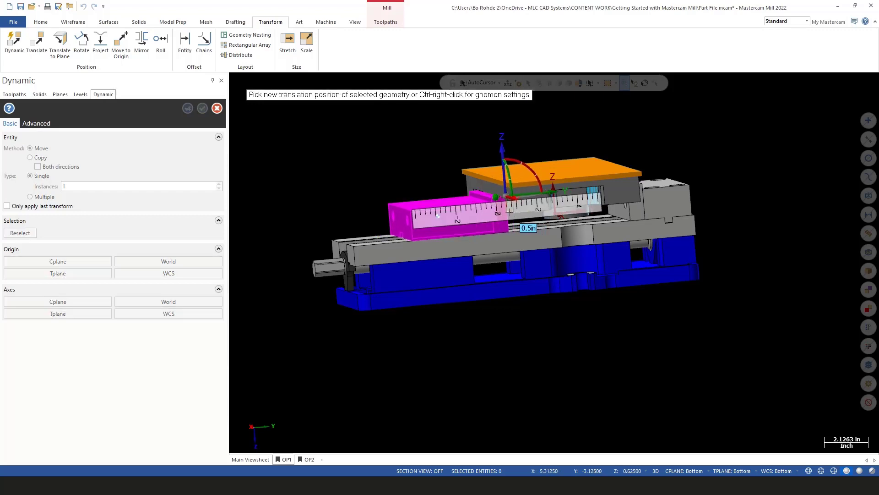
pyautogui.scroll(5, 511, 212)
pyautogui.scroll(3, 513, 214)
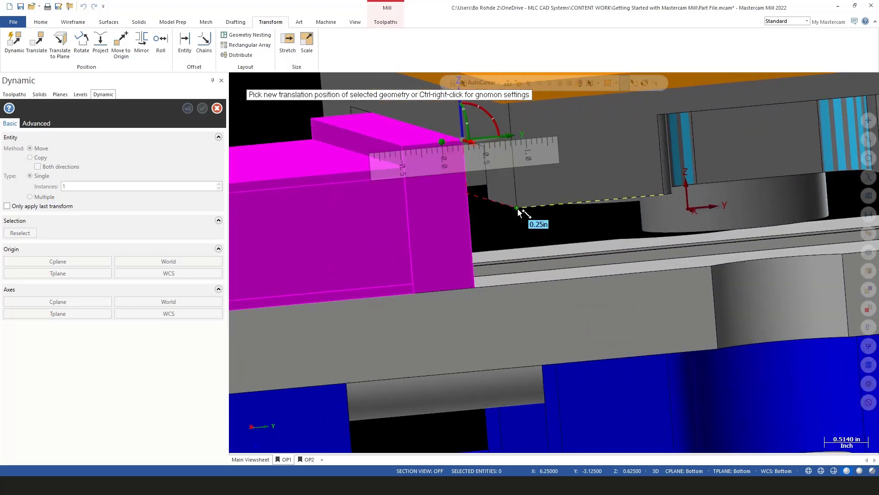
pyautogui.click(517, 209)
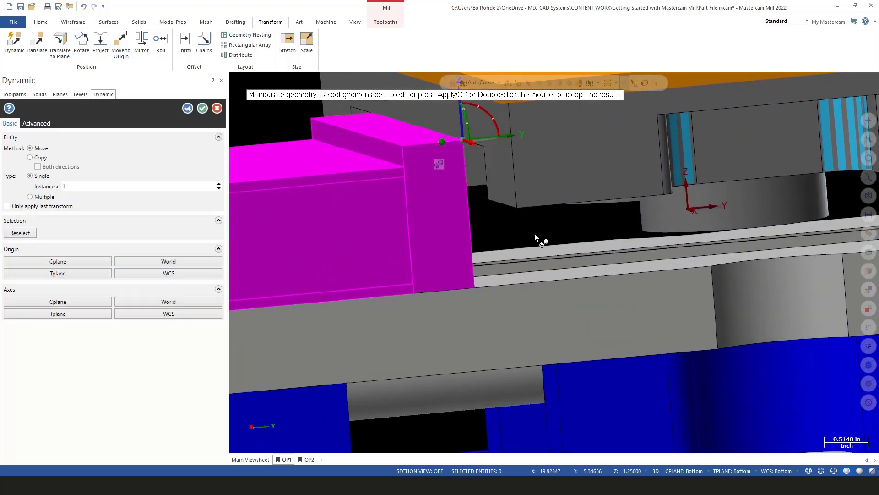
pyautogui.moveTo(534, 233)
pyautogui.mouseDown(button='middle')
pyautogui.moveTo(519, 229)
pyautogui.moveTo(532, 234)
pyautogui.mouseUp(button='middle')
pyautogui.scroll(-5, 531, 235)
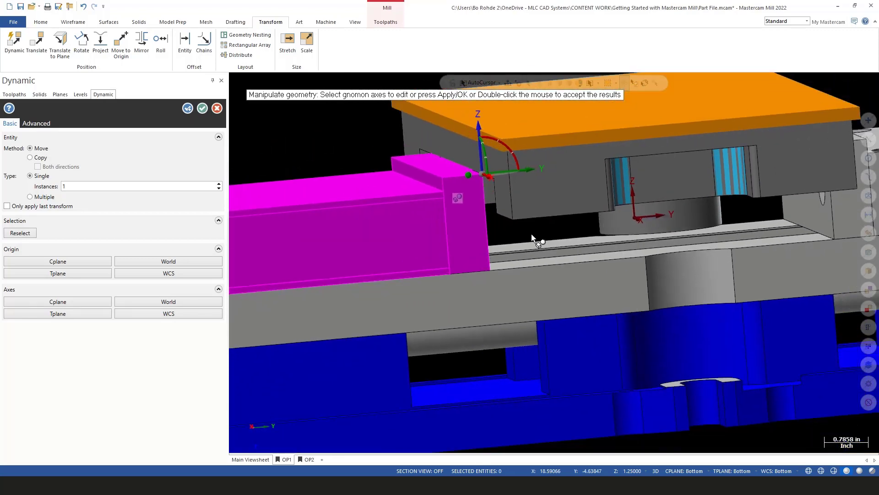
pyautogui.scroll(-7, 532, 235)
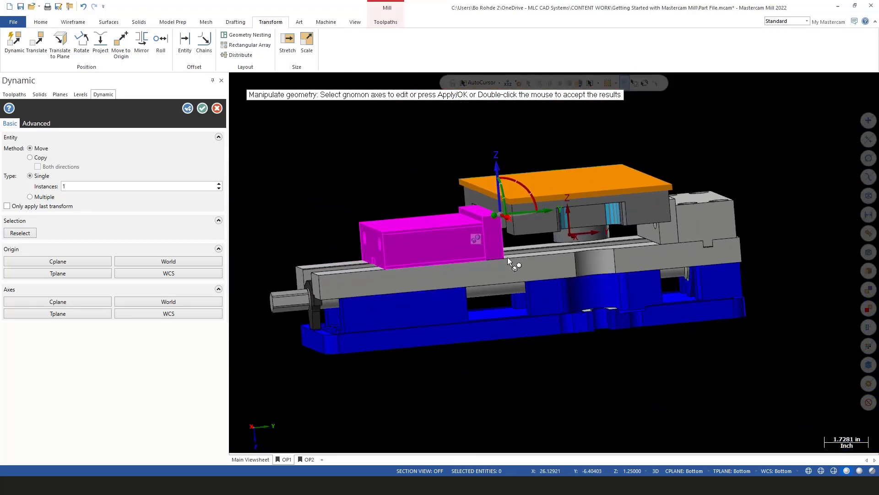
# - Accept the 0.25 in jaw move and inspect the part clamped in the OP 2 vise
pyautogui.click(203, 109)
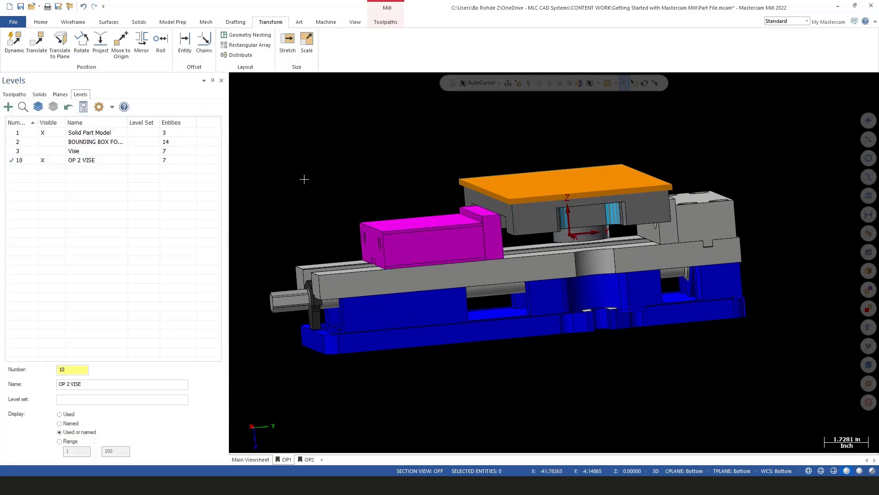
pyautogui.moveTo(305, 179)
pyautogui.mouseDown(button='middle')
pyautogui.moveTo(330, 171)
pyautogui.moveTo(382, 216)
pyautogui.moveTo(379, 227)
pyautogui.mouseUp(button='middle')
pyautogui.scroll(-2, 486, 310)
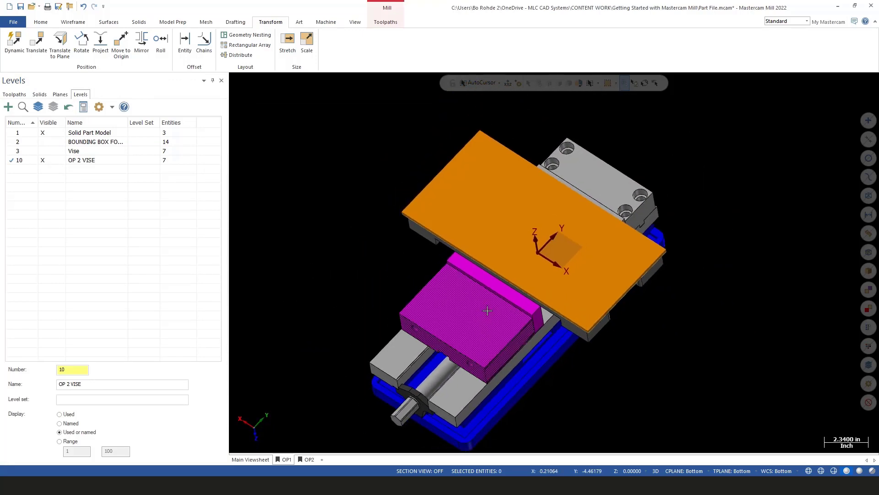